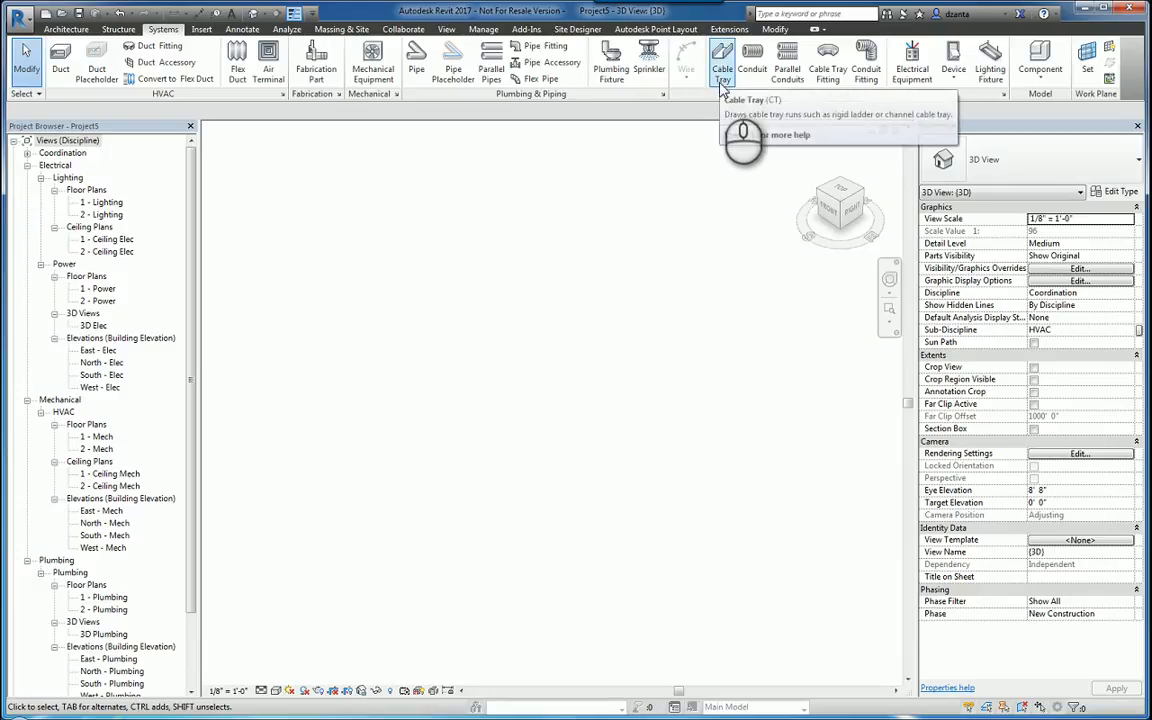
# Step: Draw a three-segment rectangular duct run, 12" x 12" at 9' 0" offset, with two elbow turns in the empty 3D view
pyautogui.click(60, 62)
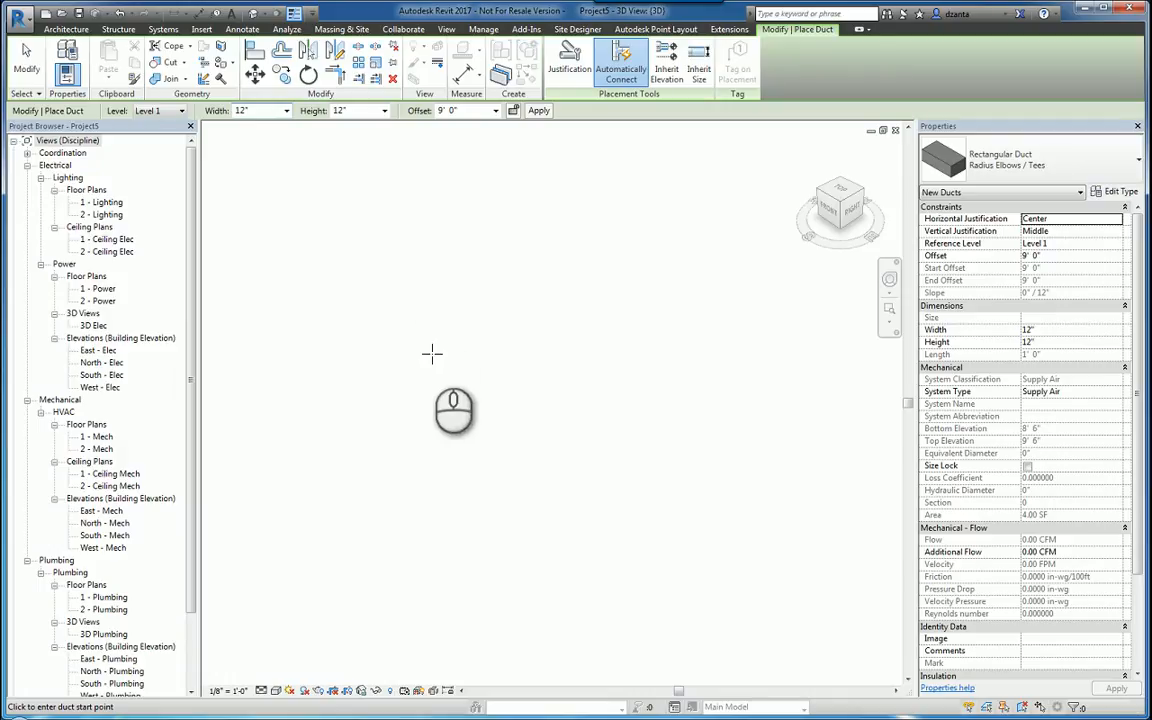
pyautogui.click(350, 319)
pyautogui.click(527, 461)
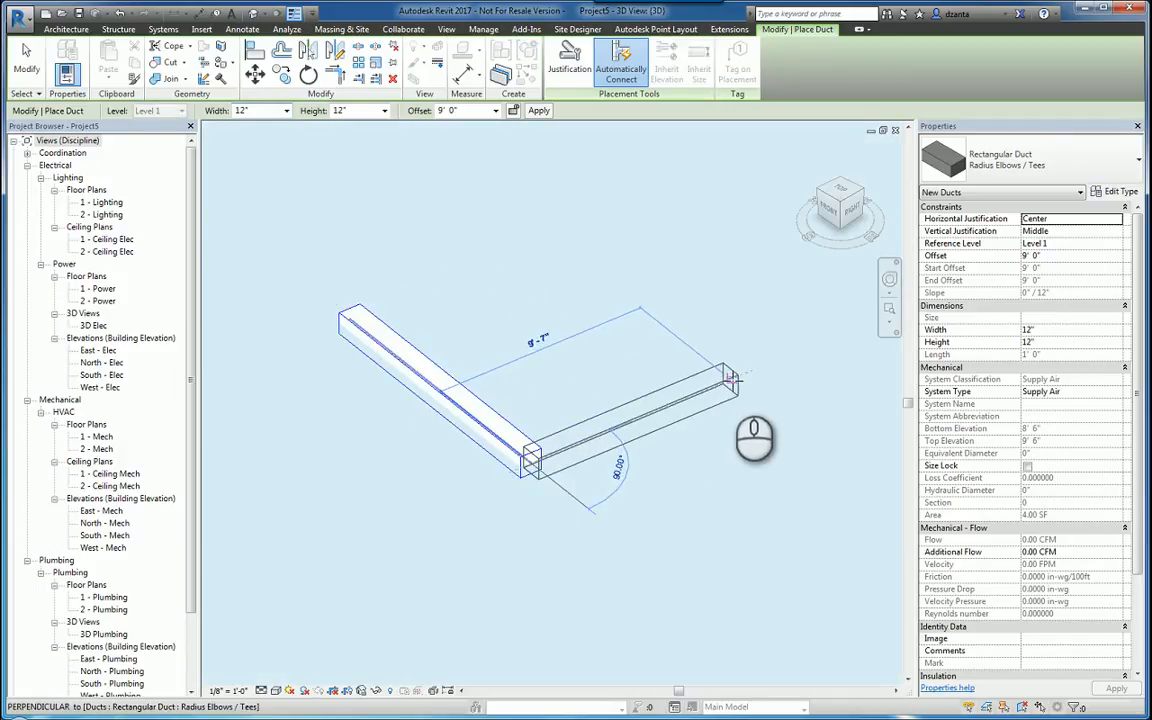
pyautogui.click(730, 378)
pyautogui.click(848, 487)
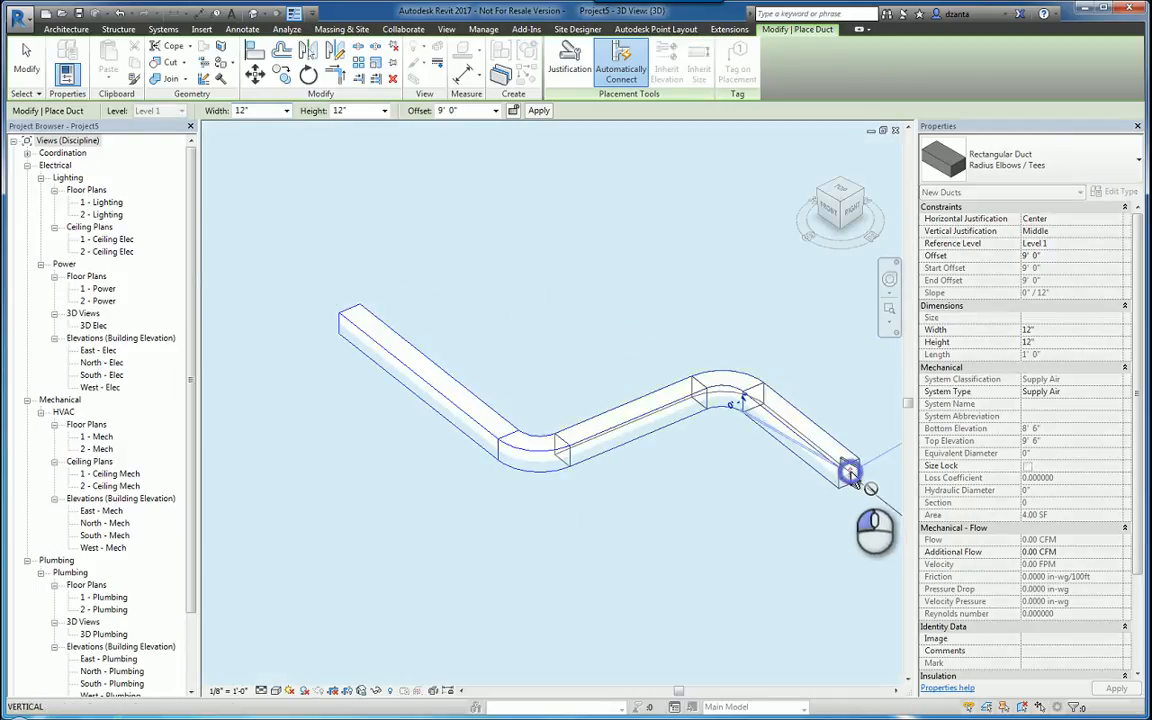
pyautogui.press('Escape')
pyautogui.press('Escape')
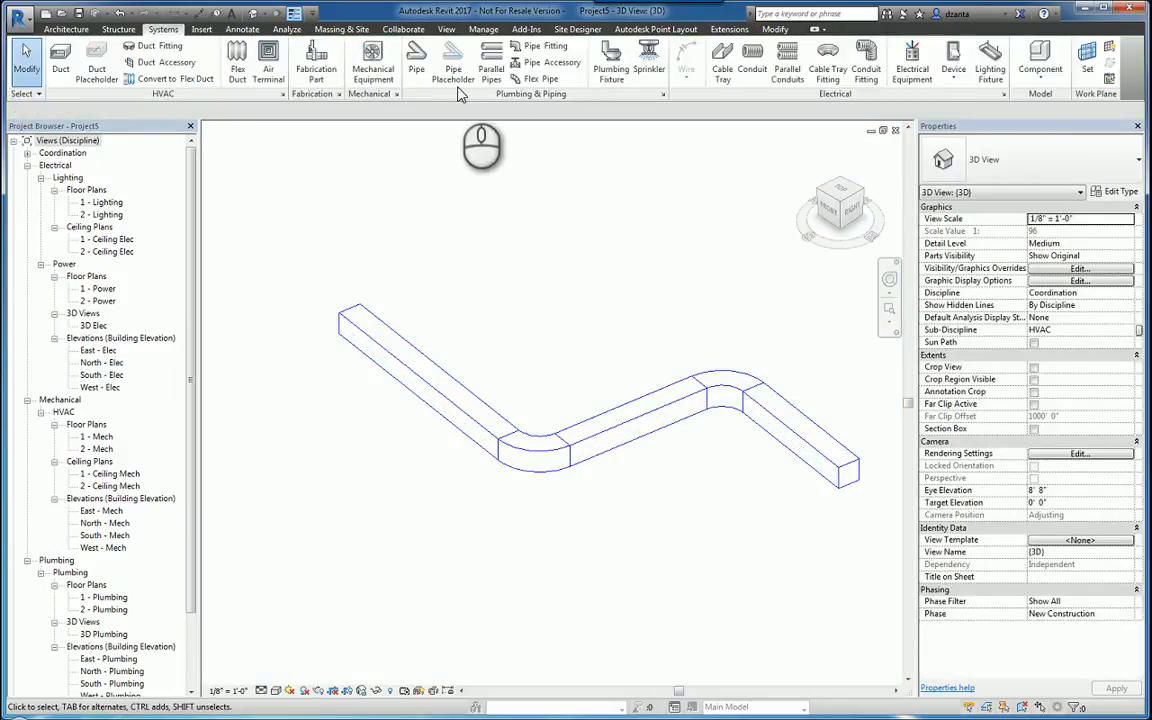
# Step: Draw a three-segment run of 10" Standard pipe at 9' 0" offset behind the duct run
pyautogui.click(416, 62)
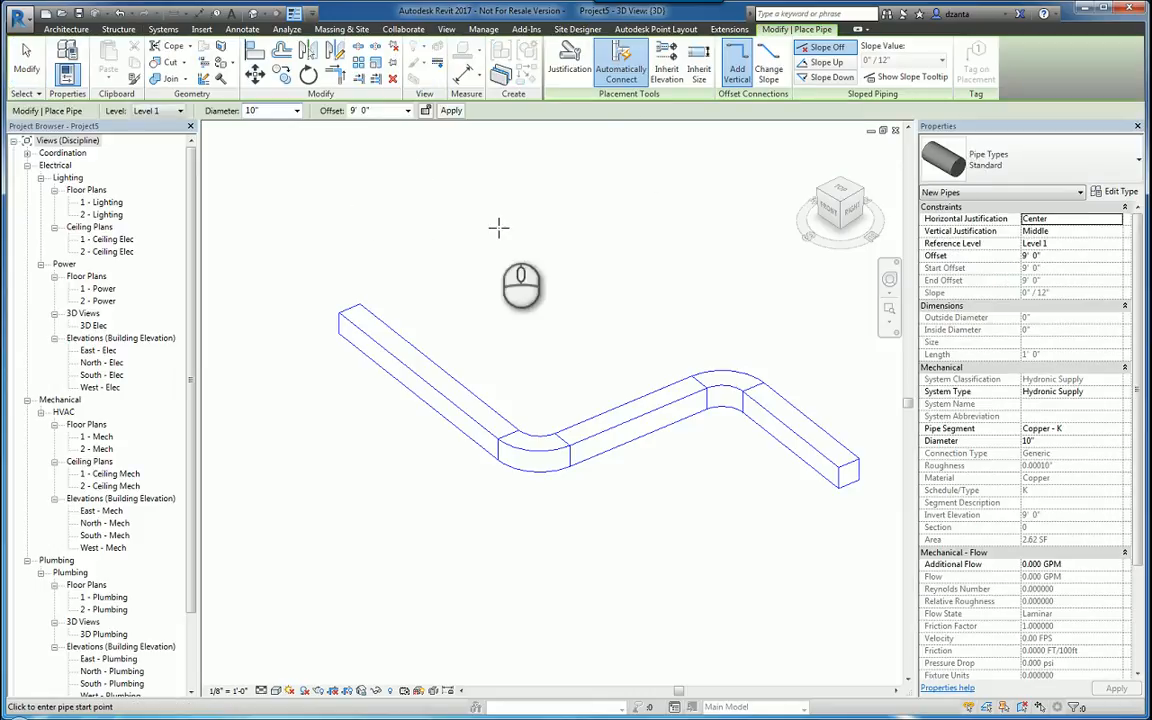
pyautogui.click(320, 240)
pyautogui.click(628, 290)
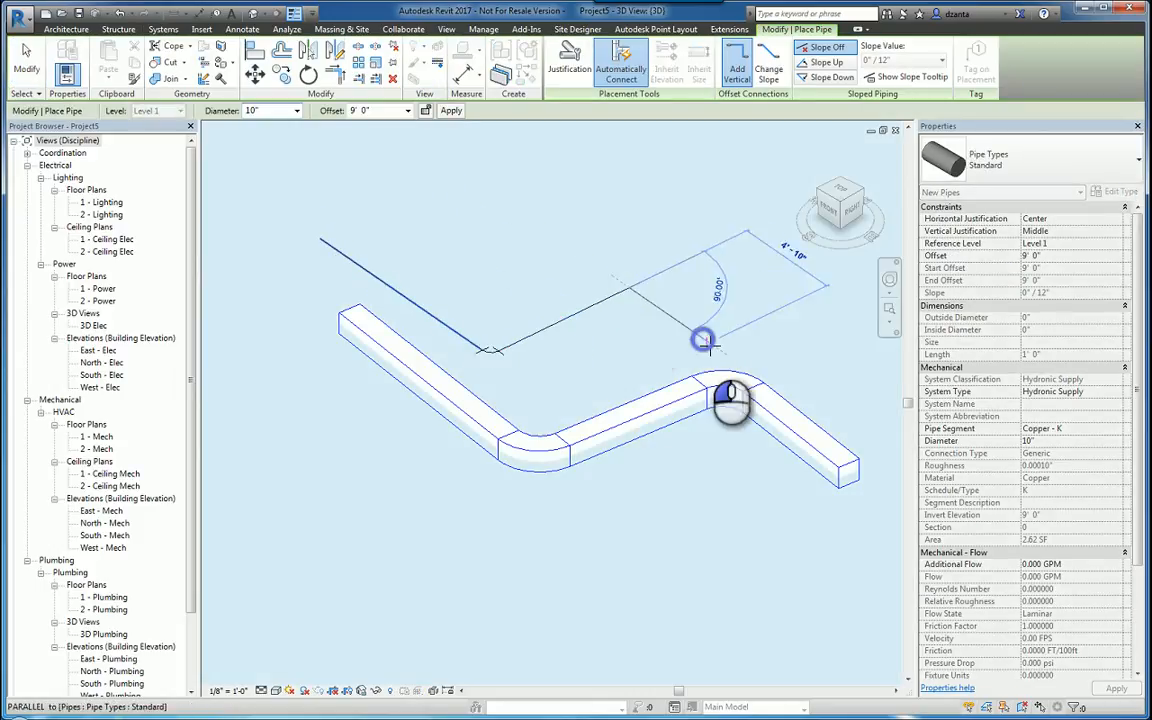
pyautogui.click(707, 340)
pyautogui.press('Escape')
pyautogui.press('Escape')
# Step: Draw a three-segment channel cable tray run, 12" wide and 4" high at 9' 0" offset, behind the pipe run
pyautogui.click(724, 65)
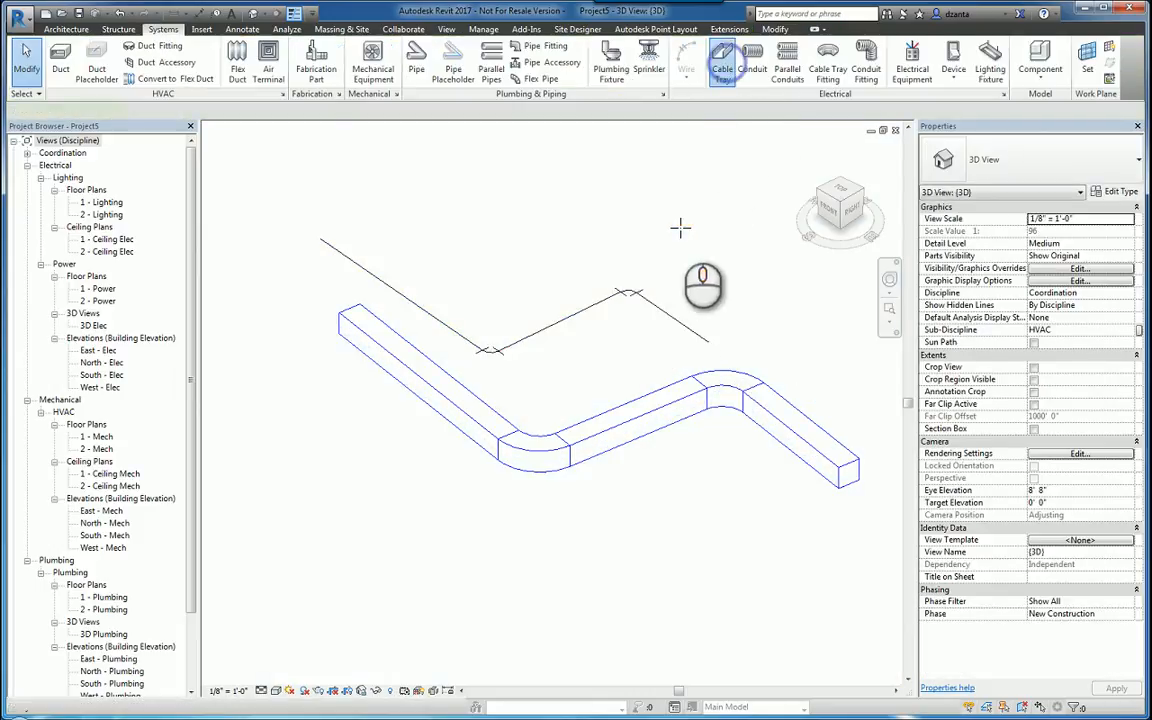
pyautogui.click(350, 178)
pyautogui.click(480, 286)
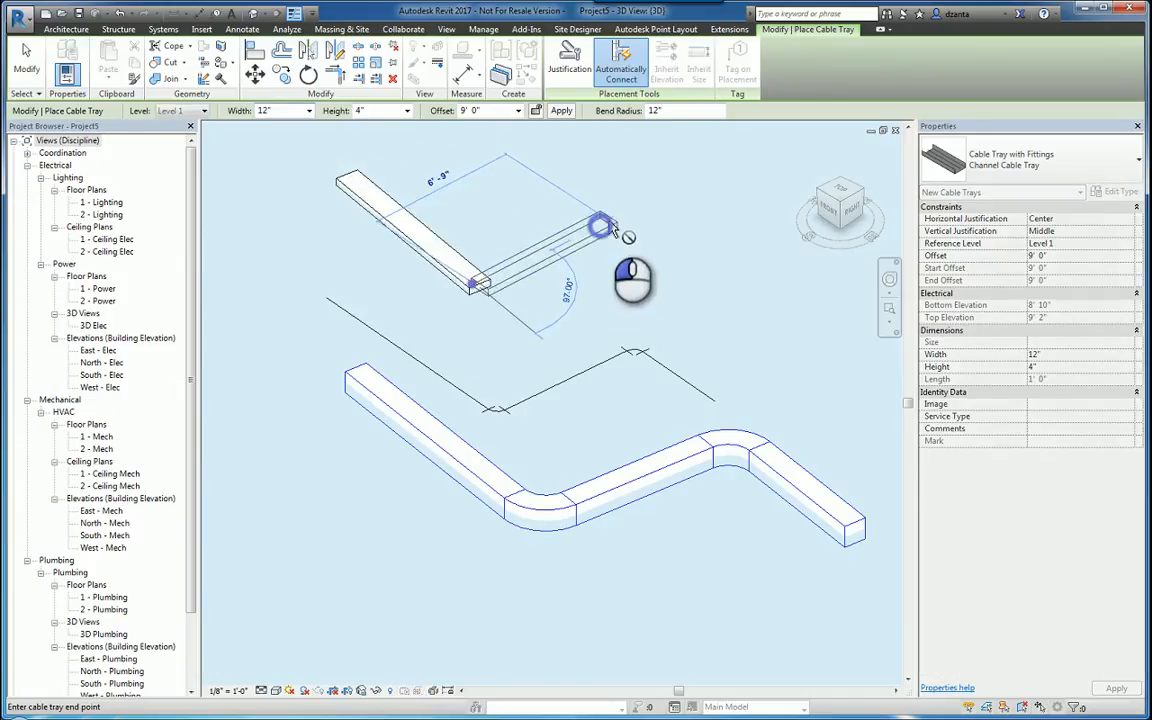
pyautogui.click(684, 286)
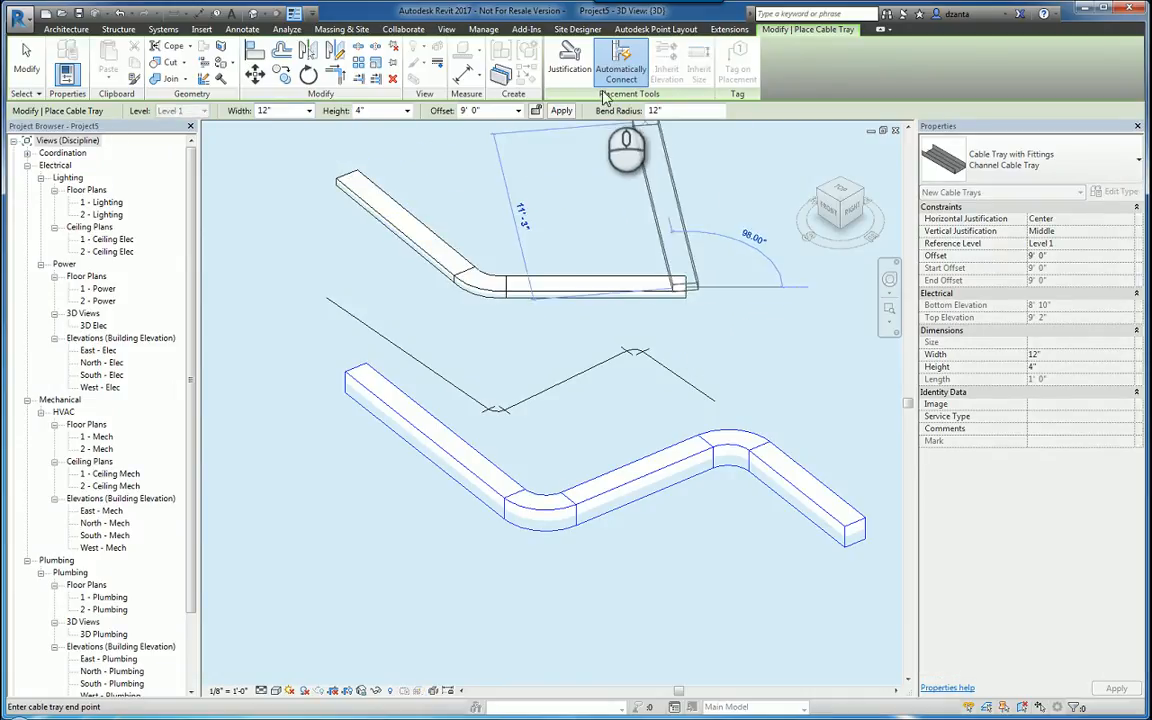
pyautogui.click(719, 181)
pyautogui.press('Escape')
pyautogui.press('Escape')
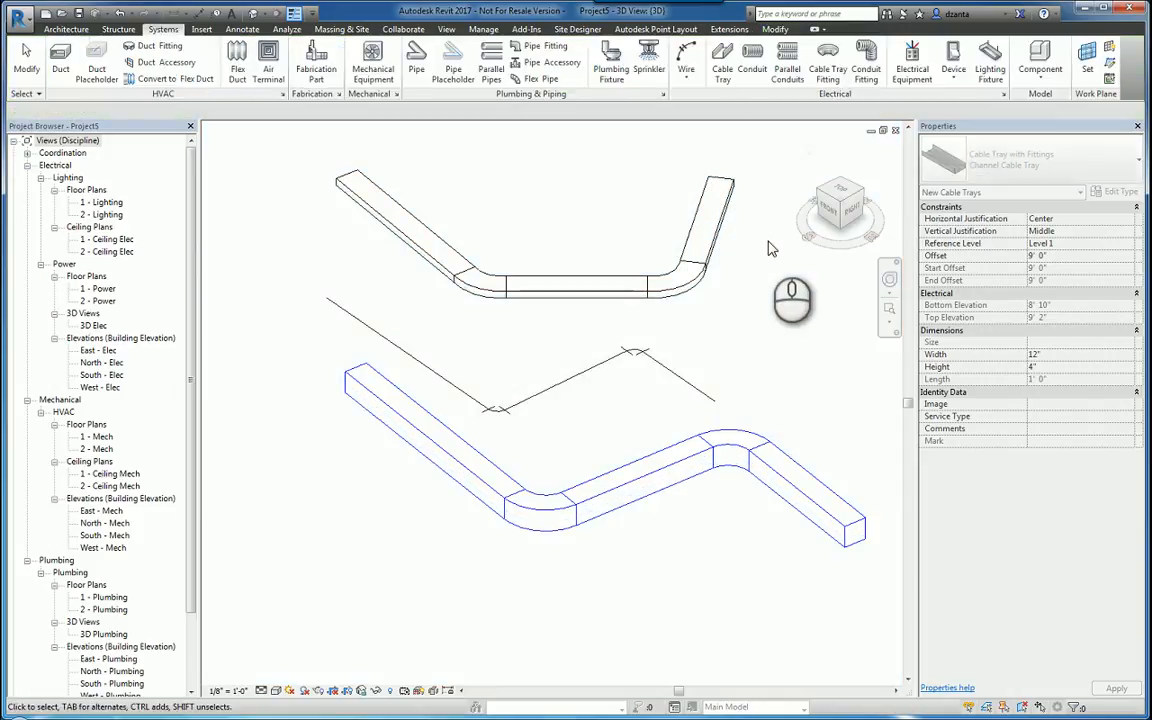
# Step: Delete all the drawn duct, pipe and cable tray runs from the 3D view
pyautogui.moveTo(740, 530); pyautogui.dragTo(304, 242)
pyautogui.press('Delete')
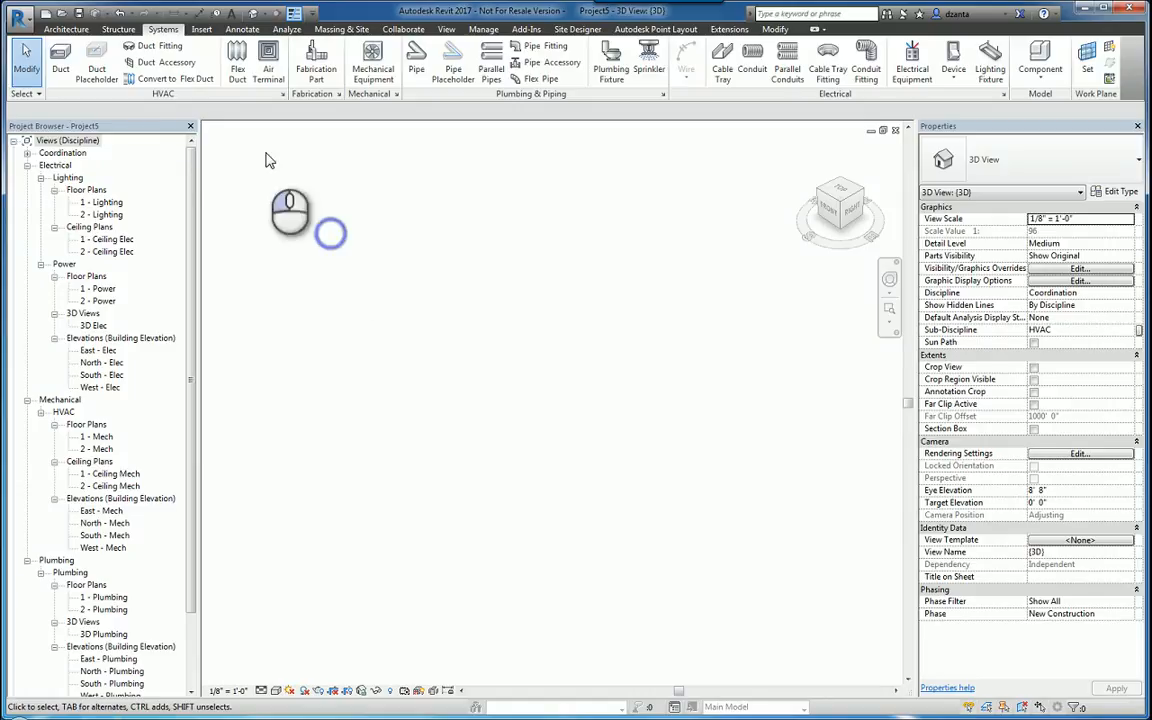
# Step: Draw a three-segment rectangular duct run, 24" wide and 36" high at 9' 0" offset, with two elbow turns
pyautogui.click(57, 70)
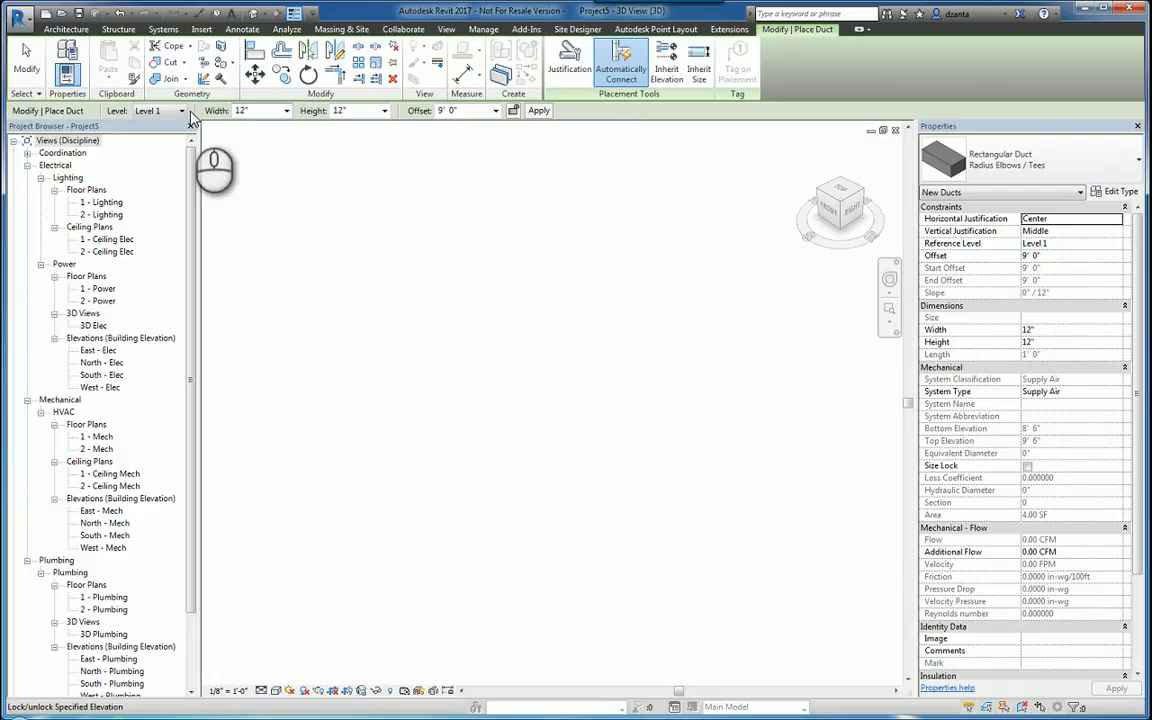
pyautogui.click(286, 111)
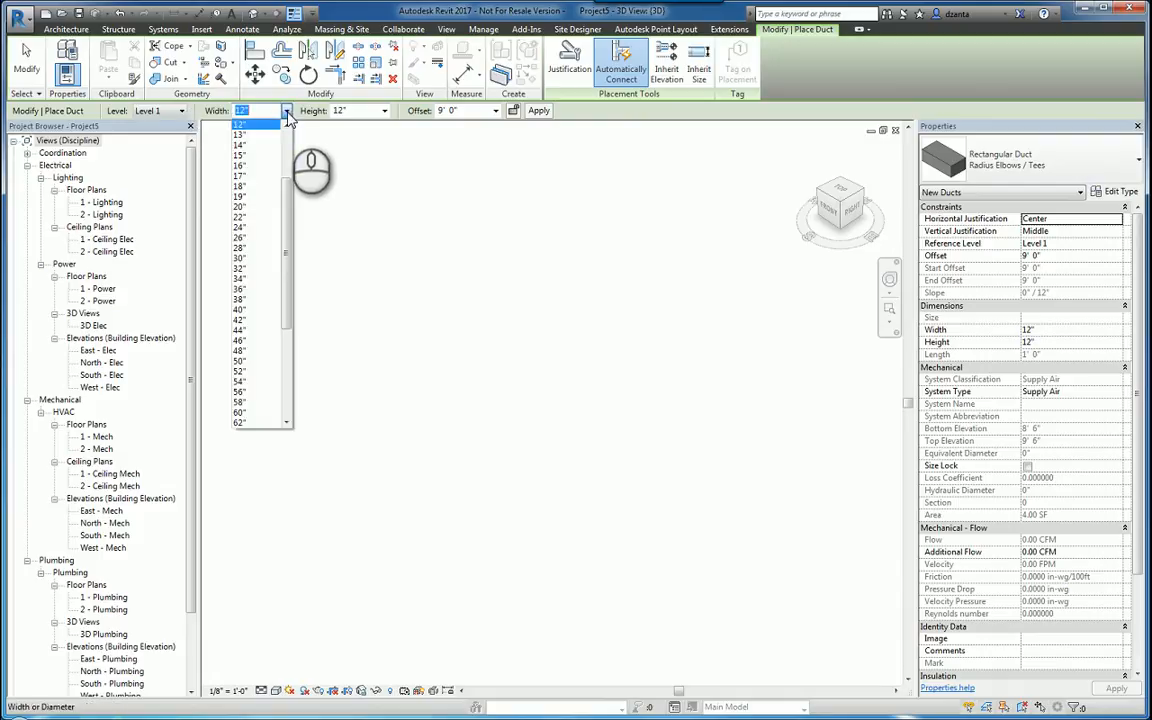
pyautogui.click(245, 227)
pyautogui.click(384, 111)
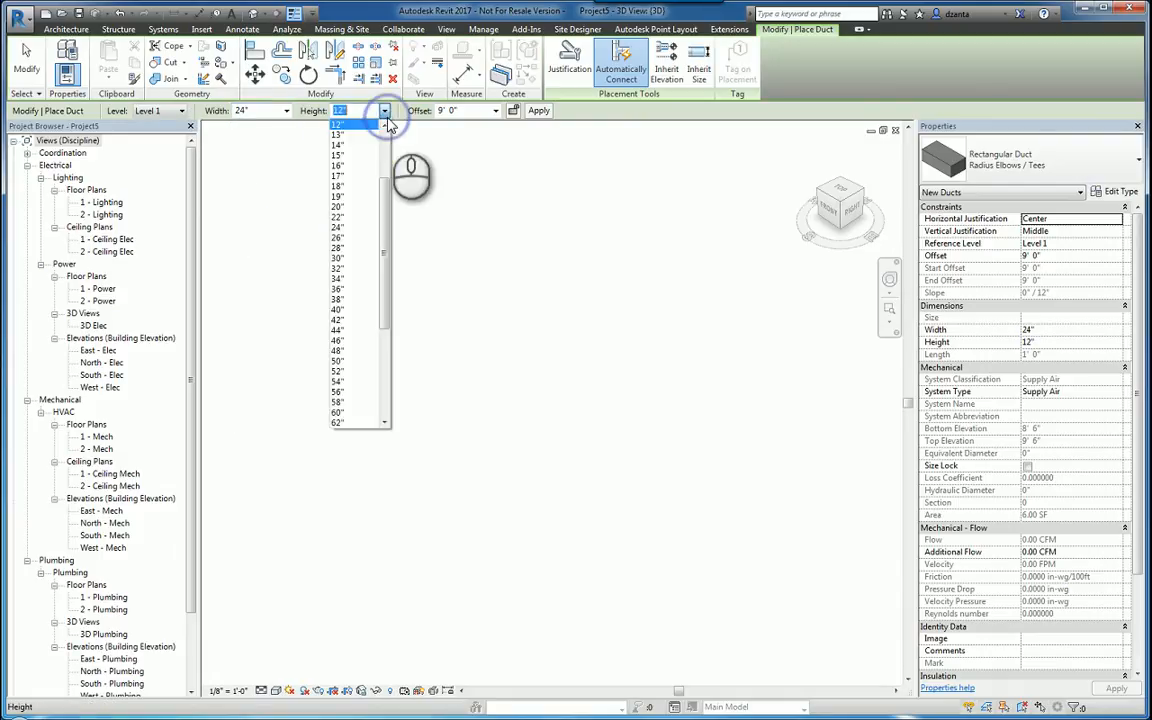
pyautogui.click(365, 290)
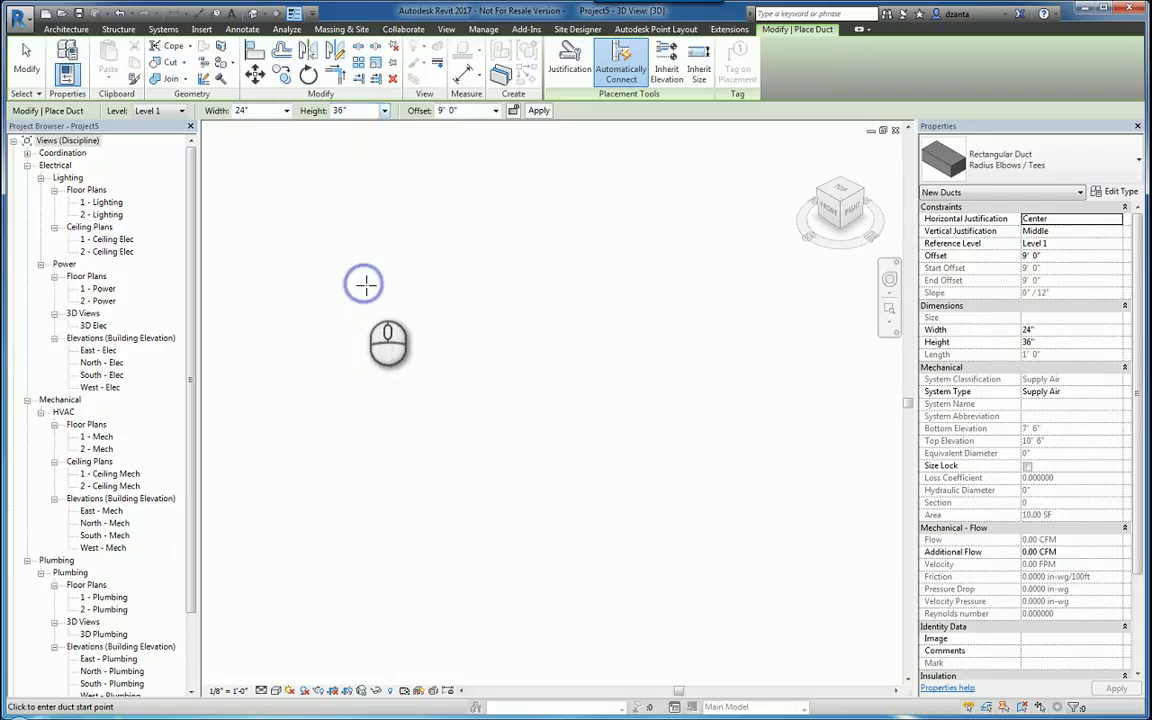
pyautogui.click(314, 329)
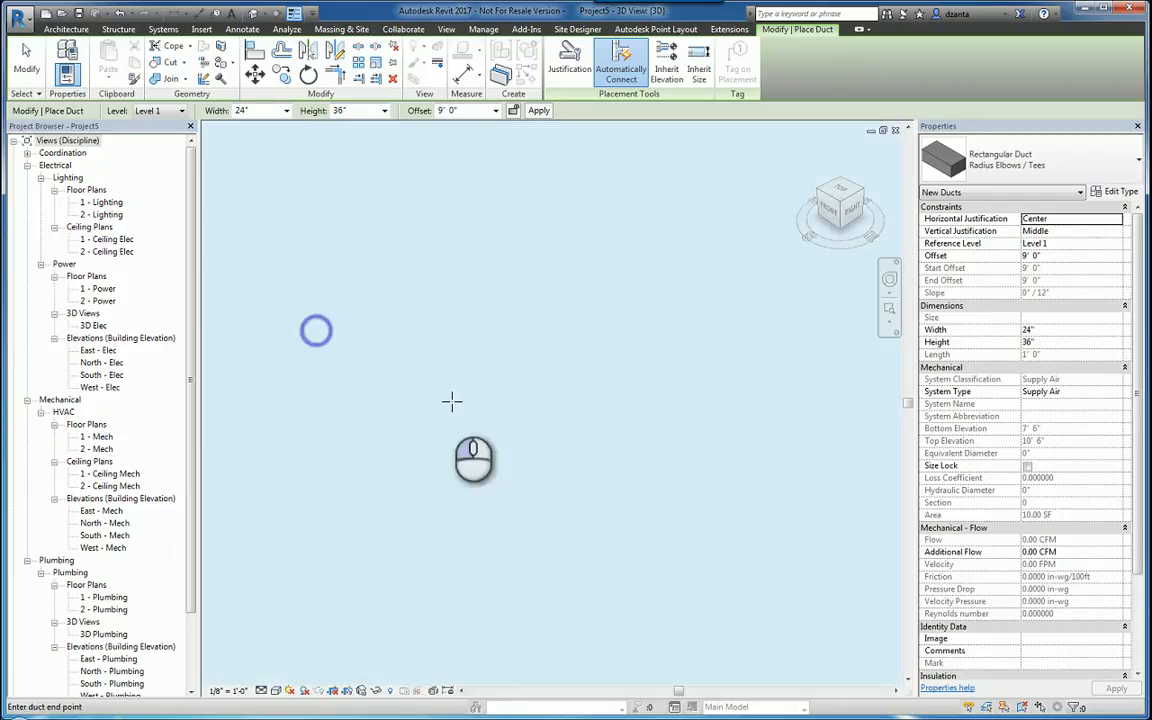
pyautogui.scroll(-4, 593, 505)
pyautogui.scroll(2, 483, 398)
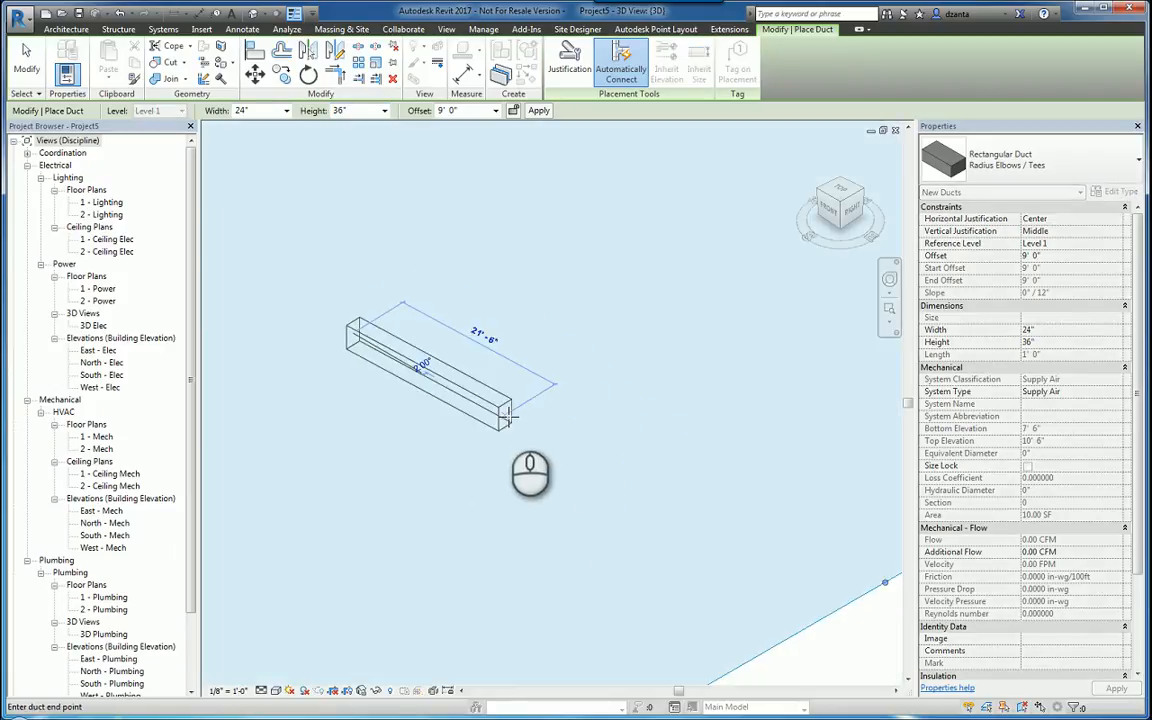
pyautogui.click(517, 409)
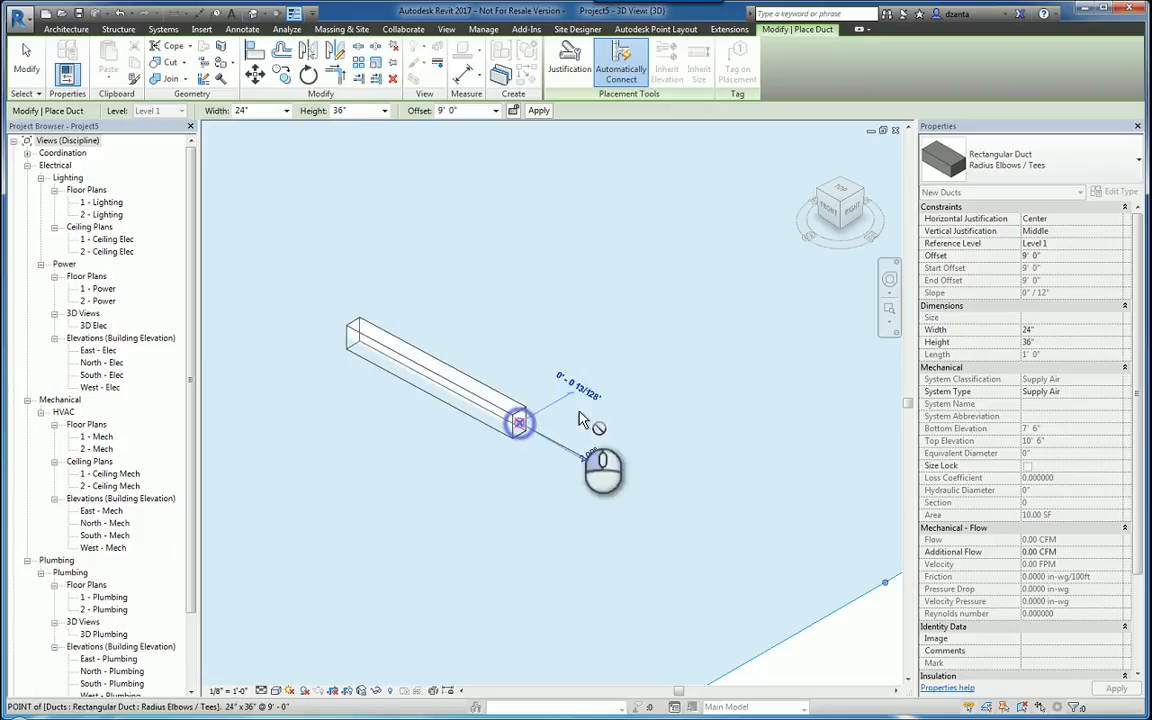
pyautogui.click(683, 318)
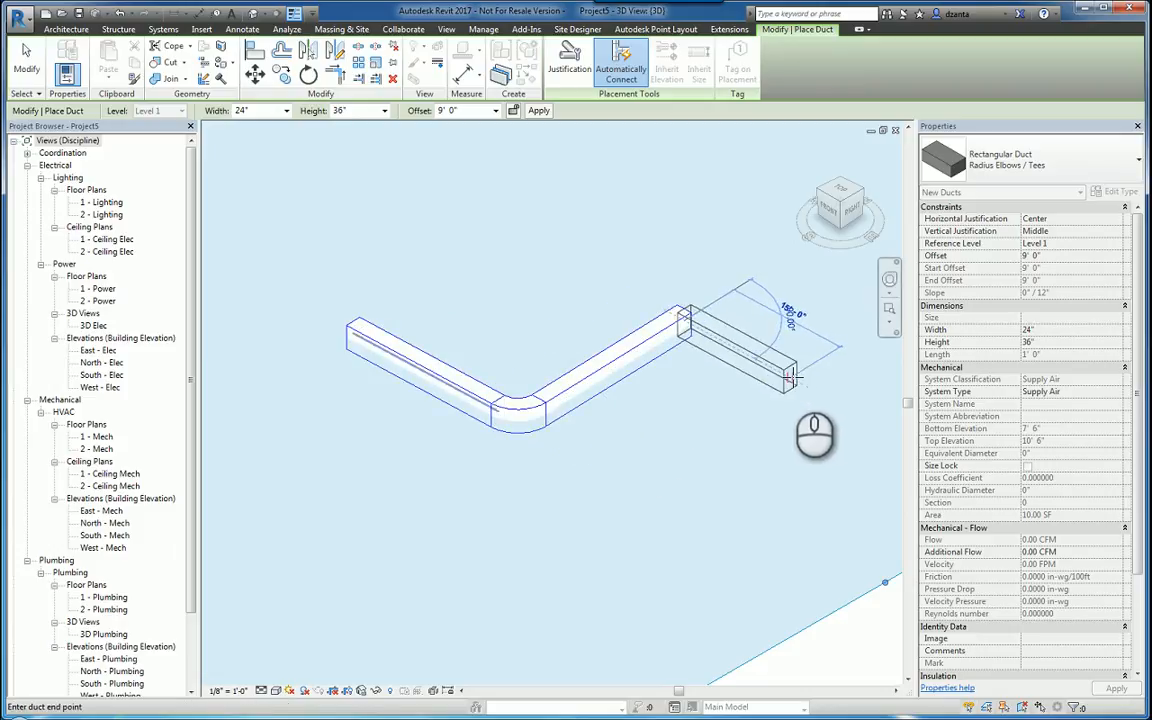
pyautogui.click(830, 345)
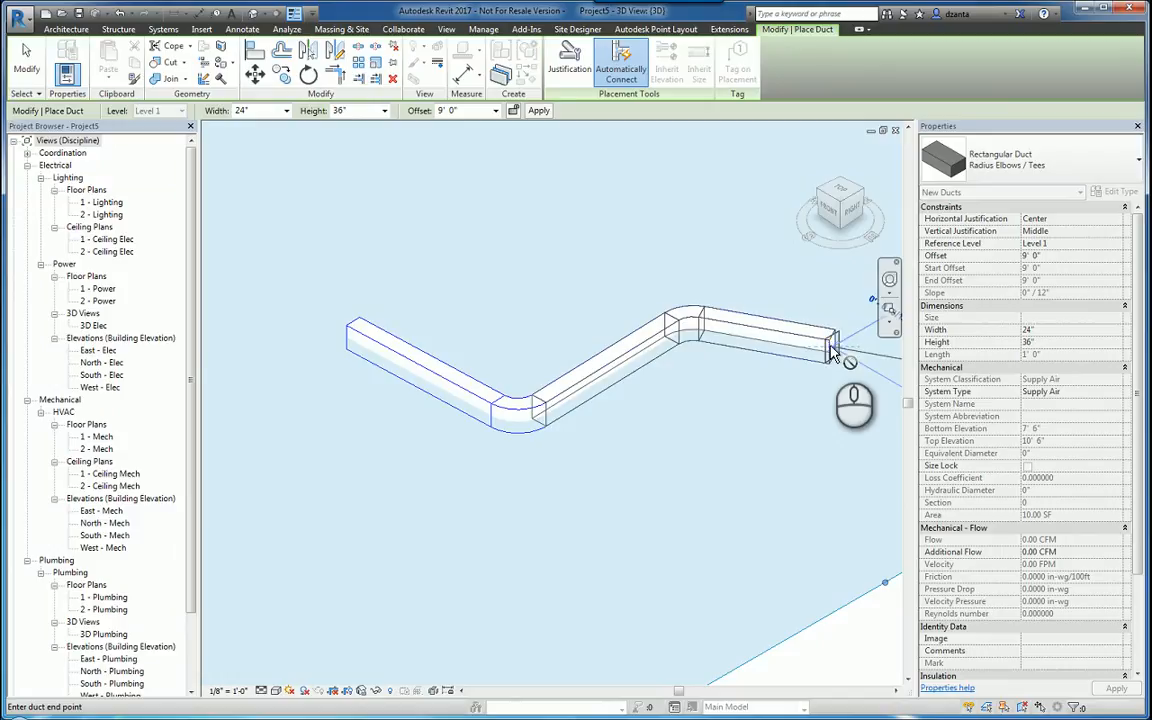
pyautogui.press('Escape')
pyautogui.press('Escape')
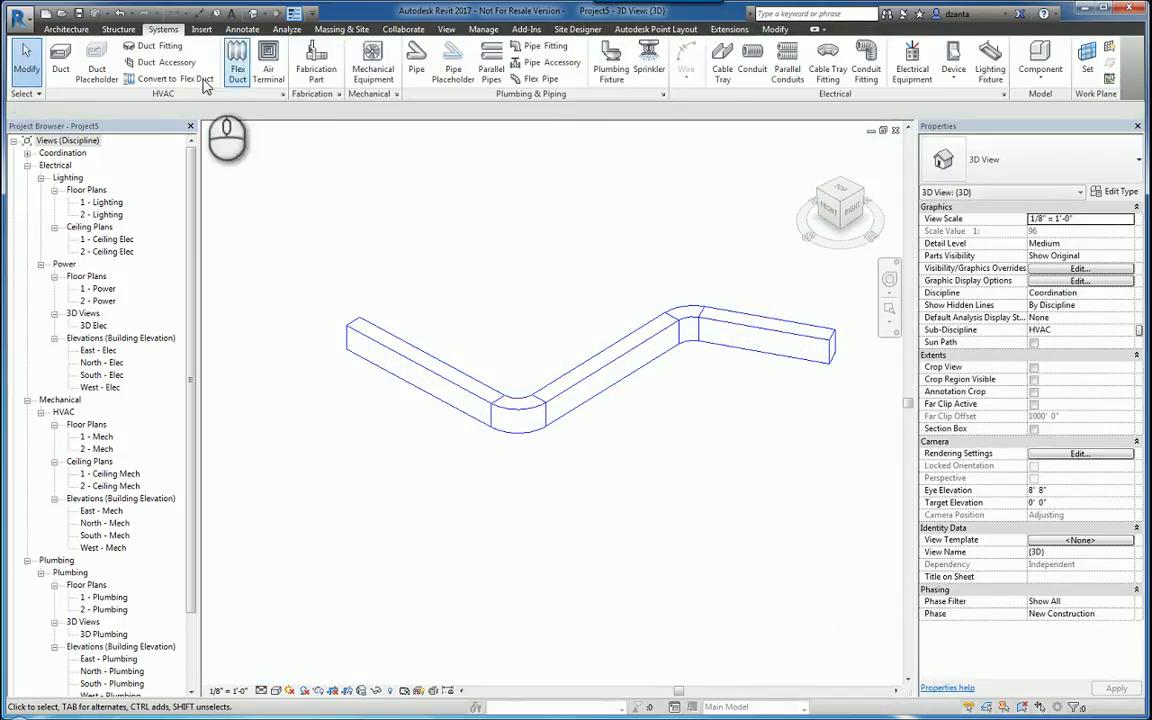
# Step: Draw a 12" x 52" branch duct about 22' 6" long at 9' 0" offset, perpendicular from the main run's first segment
pyautogui.click(58, 52)
pyautogui.click(285, 110)
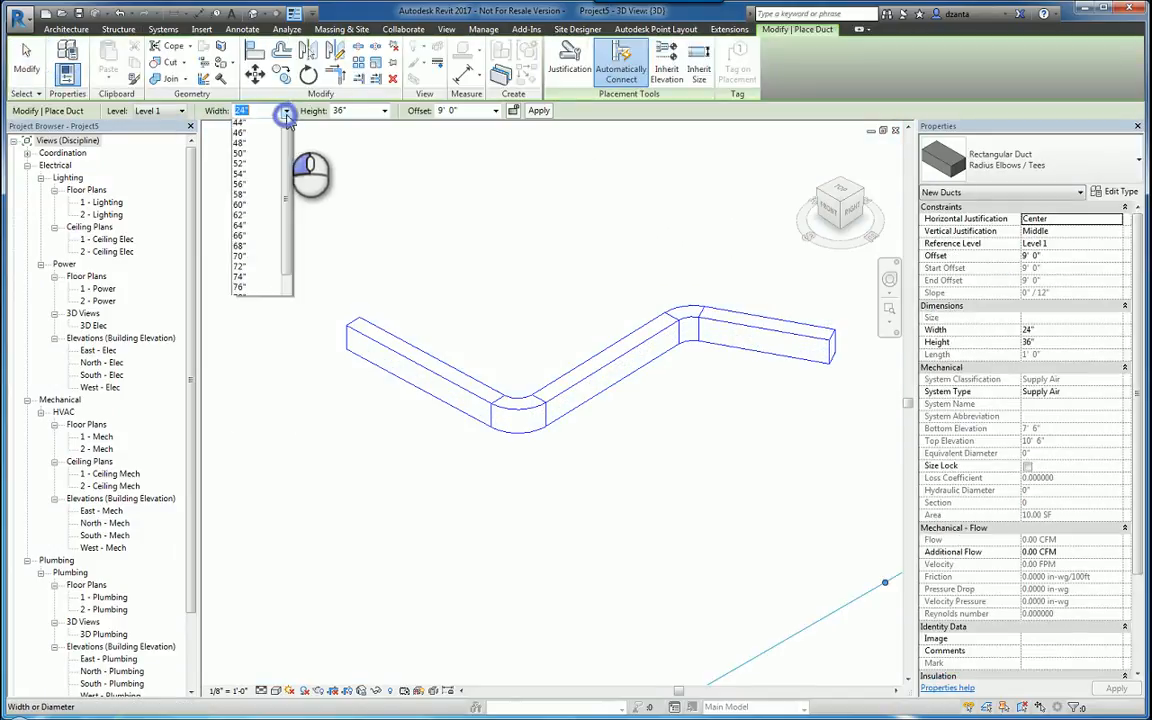
pyautogui.click(250, 143)
pyautogui.click(285, 110)
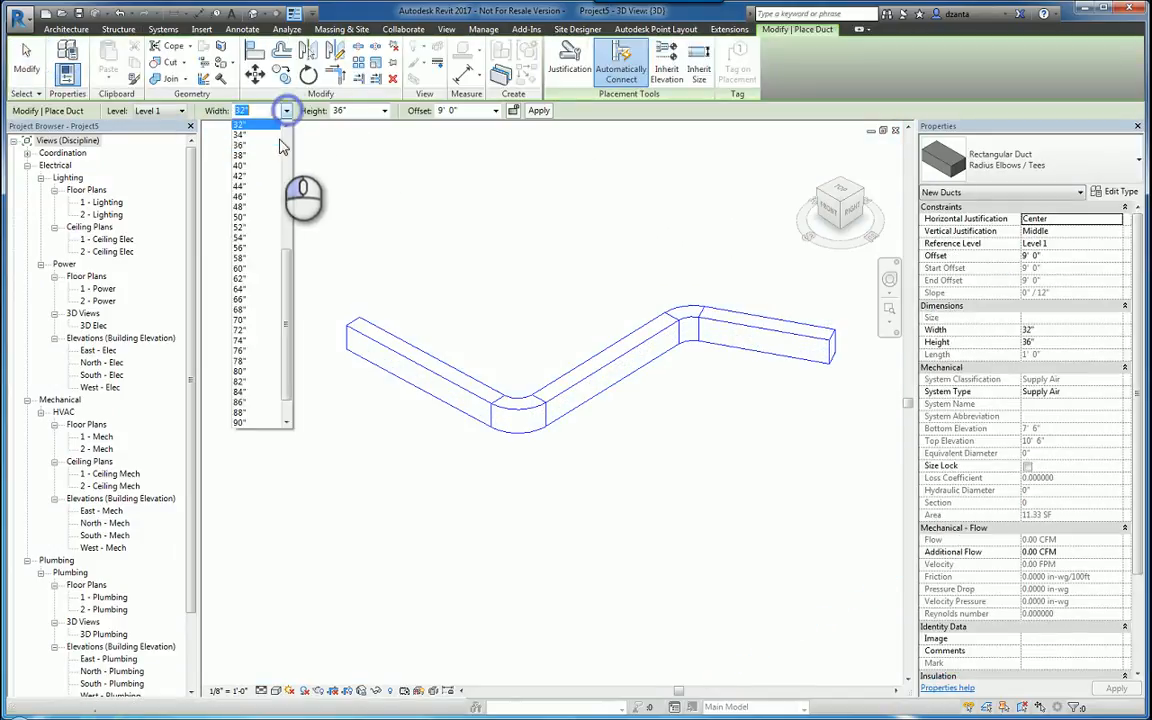
pyautogui.click(262, 136)
pyautogui.click(285, 110)
pyautogui.scroll(5, 288, 150)
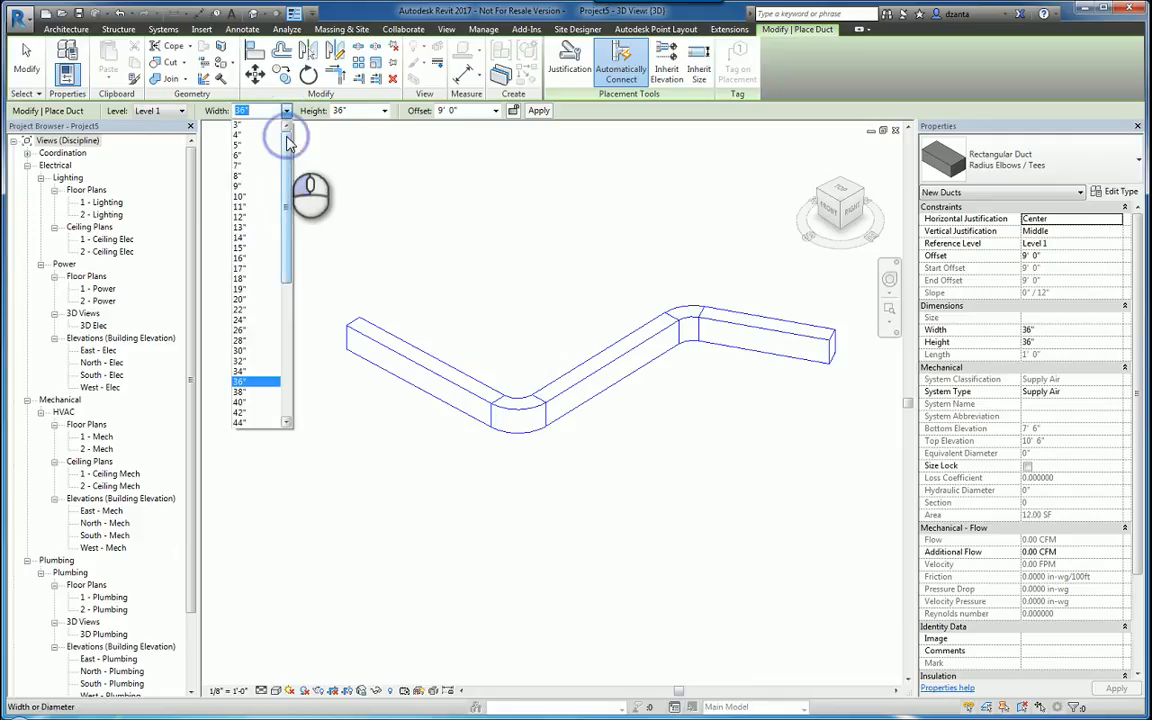
pyautogui.click(248, 220)
pyautogui.click(386, 112)
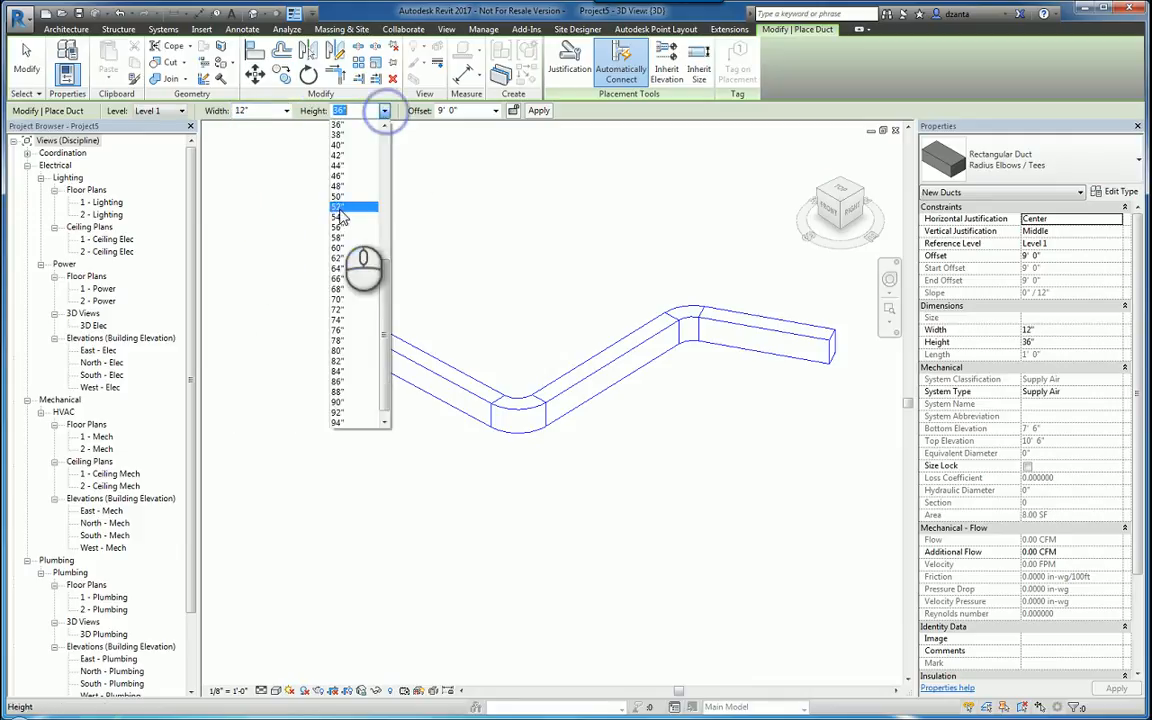
pyautogui.click(334, 211)
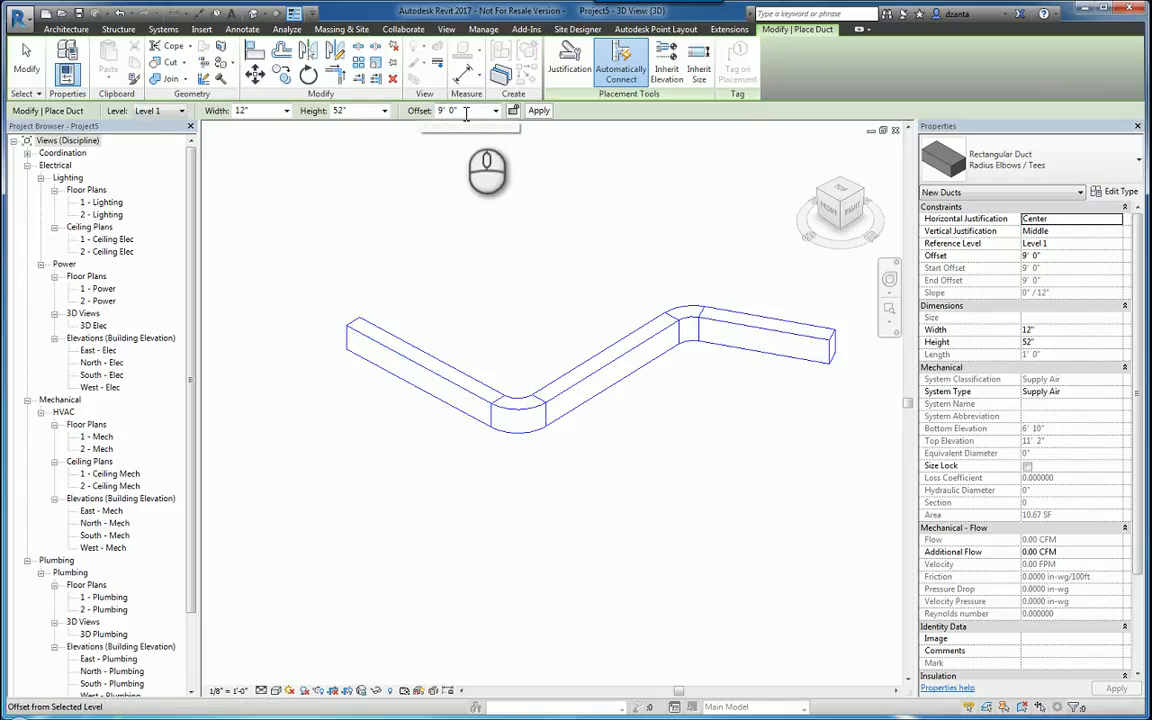
pyautogui.click(420, 368)
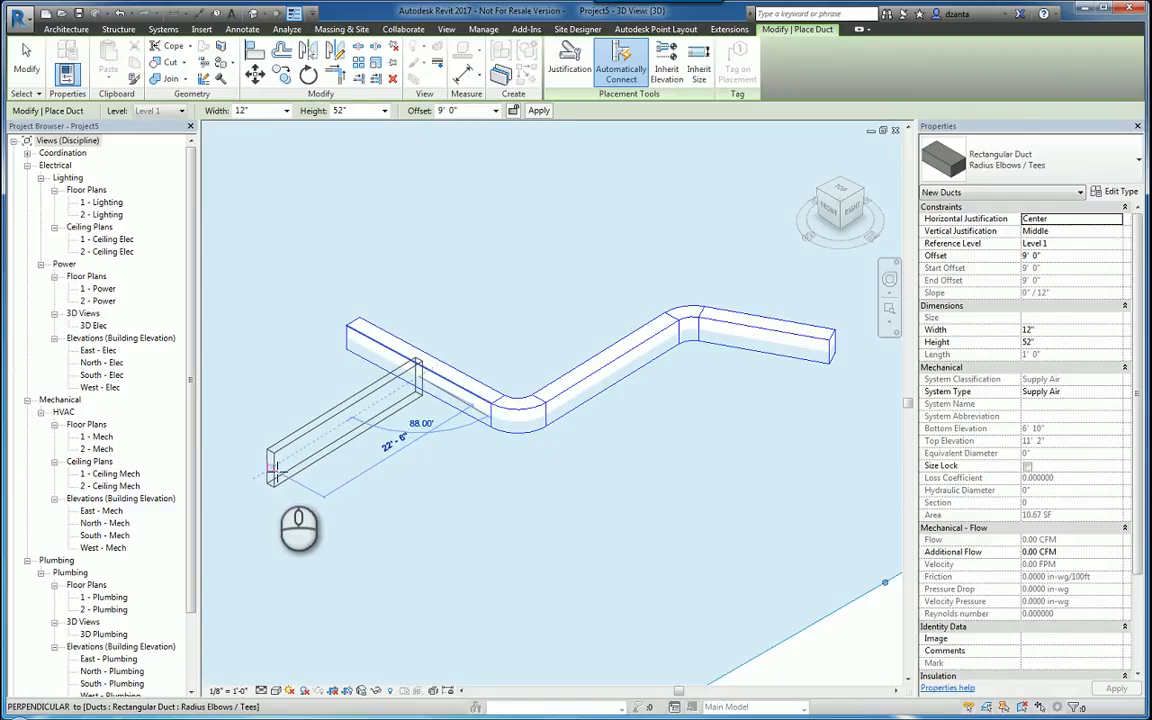
pyautogui.click(273, 470)
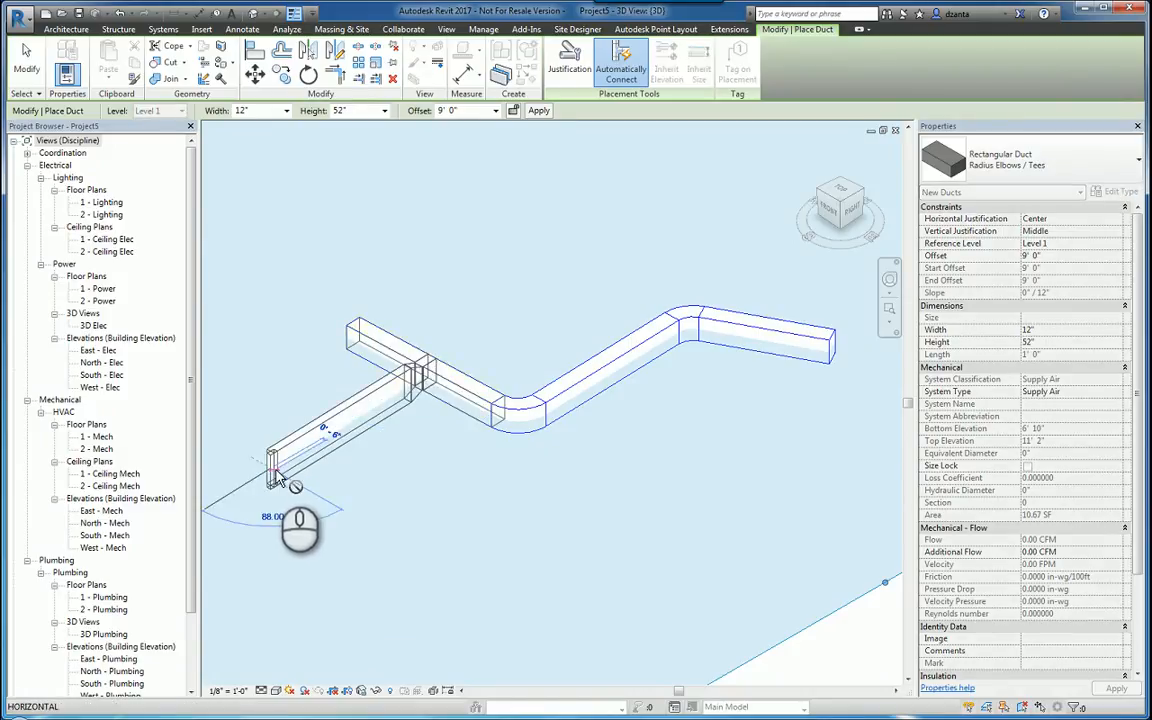
# Step: Set the duct offset to 5' 0" and draw a branch about 18' 6" long from the main run's middle segment
pyautogui.click(479, 111)
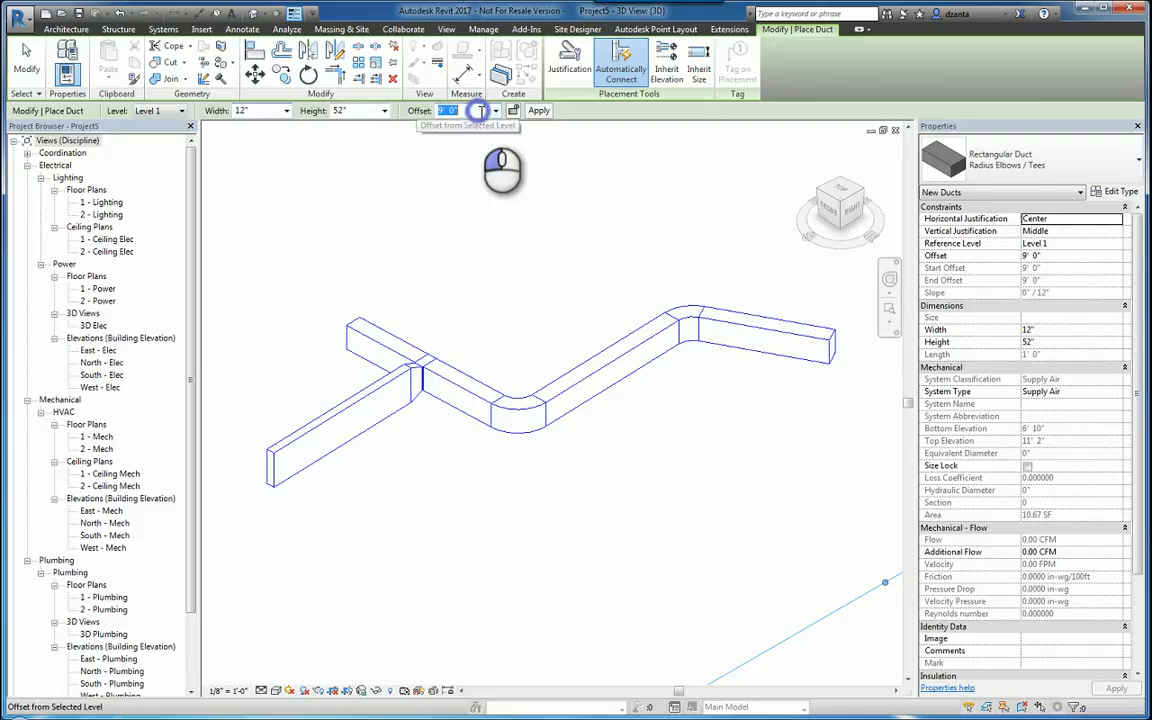
pyautogui.press('Return')
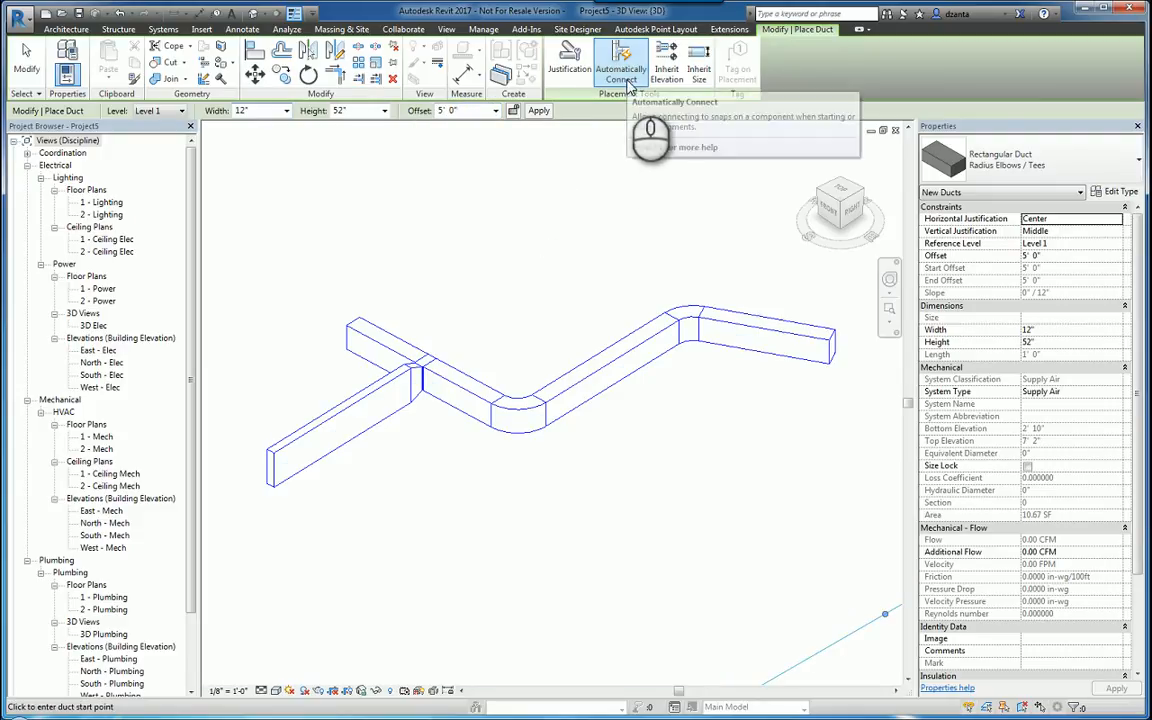
pyautogui.click(610, 360)
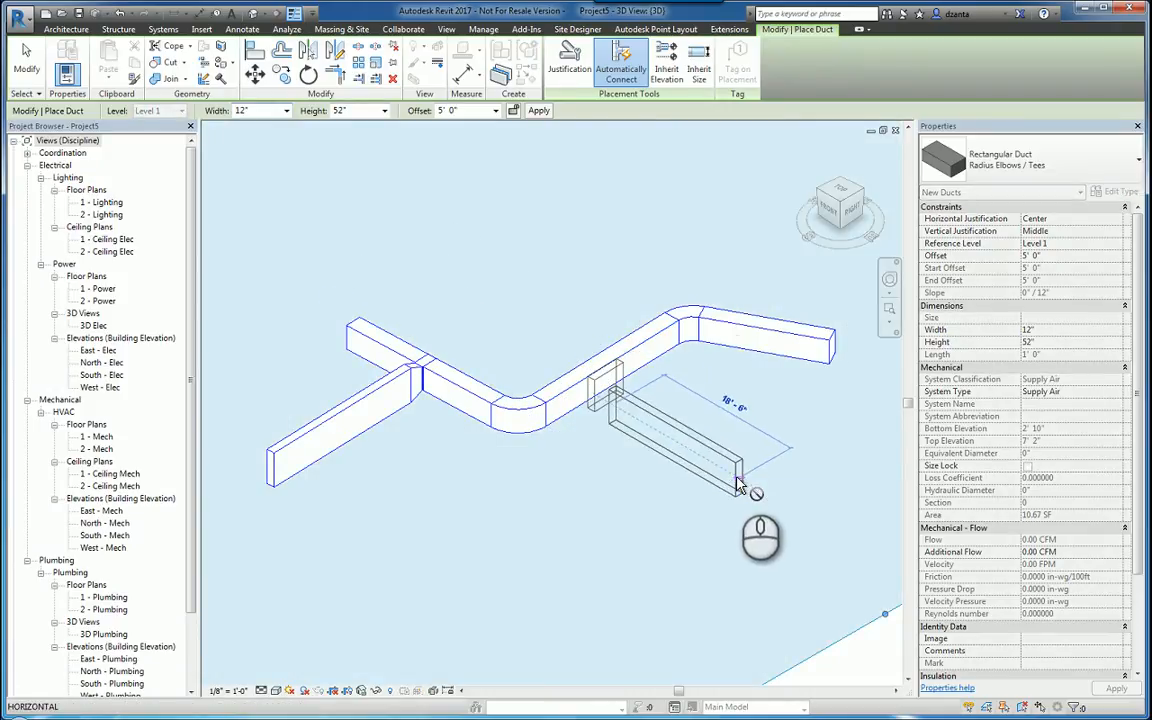
pyautogui.click(738, 487)
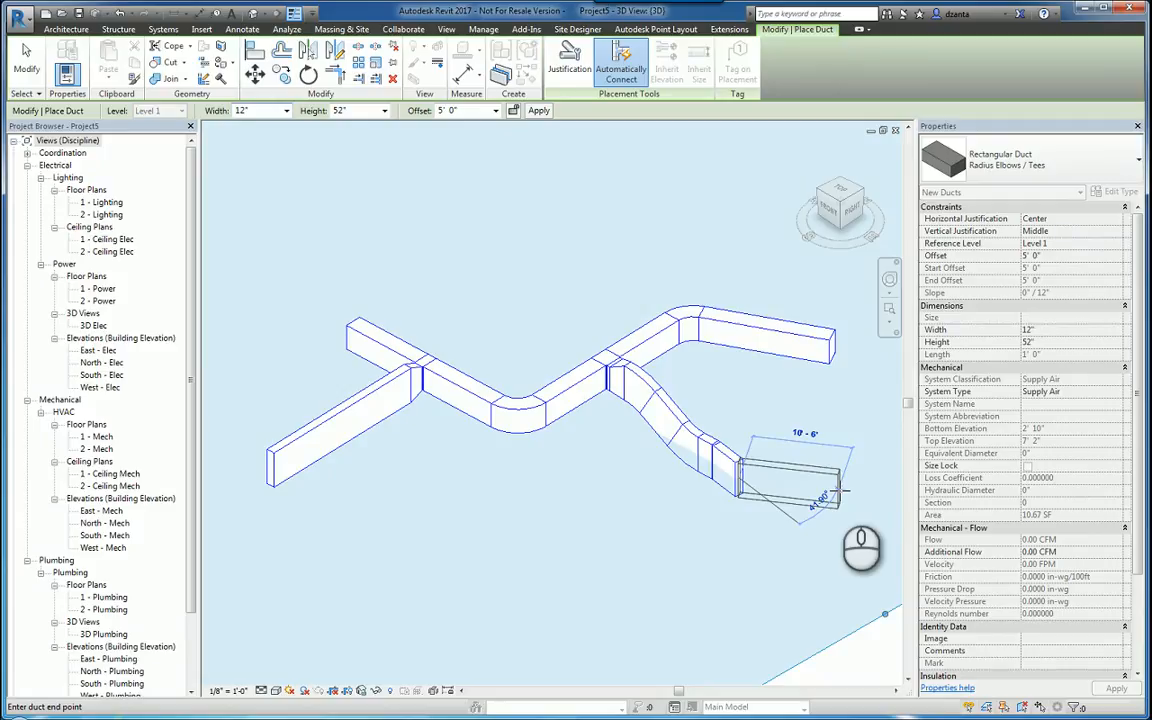
pyautogui.press('Escape')
# Step: Turn off automatic connection and draw a 12" x 52" duct at 5' 0" offset, crossing under the main run's last segment
pyautogui.click(621, 76)
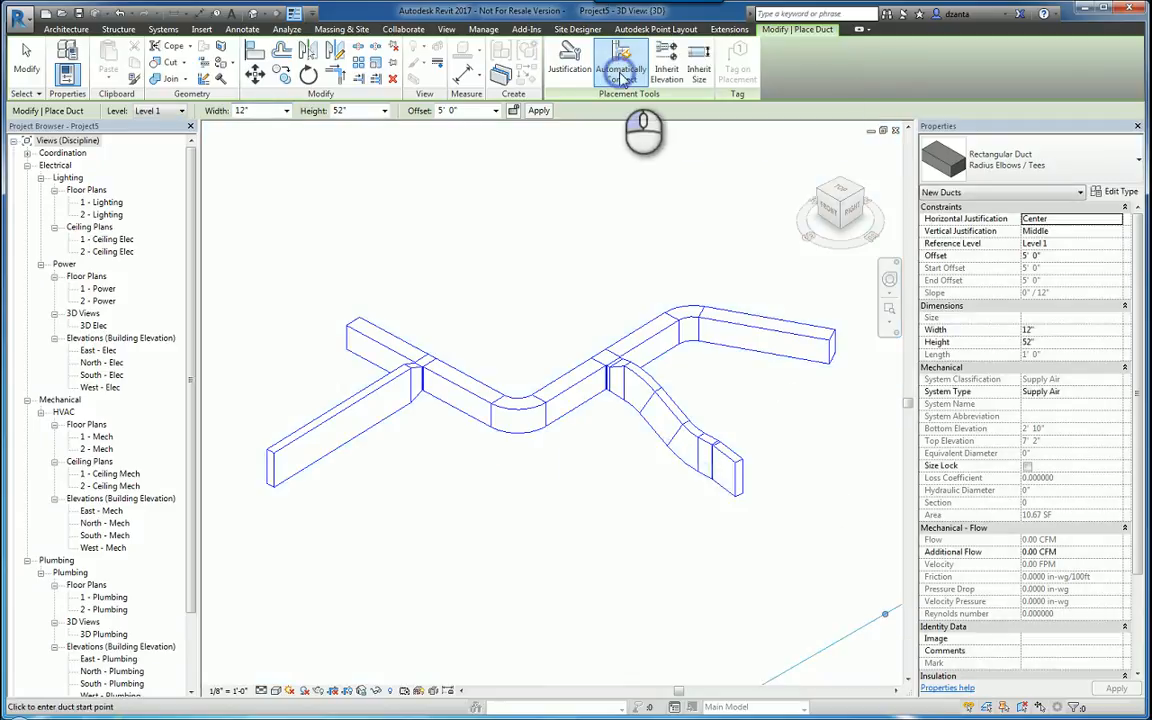
pyautogui.click(488, 305)
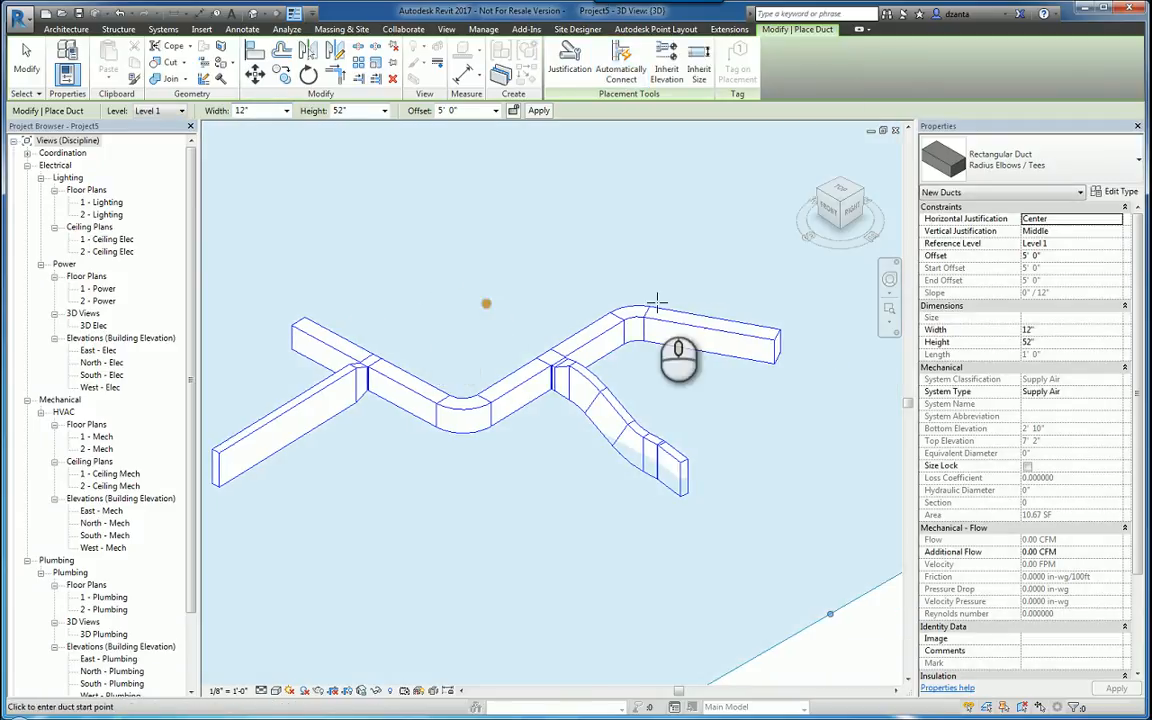
pyautogui.click(714, 318)
pyautogui.moveTo(741, 262); pyautogui.dragTo(530, 419, button='middle')
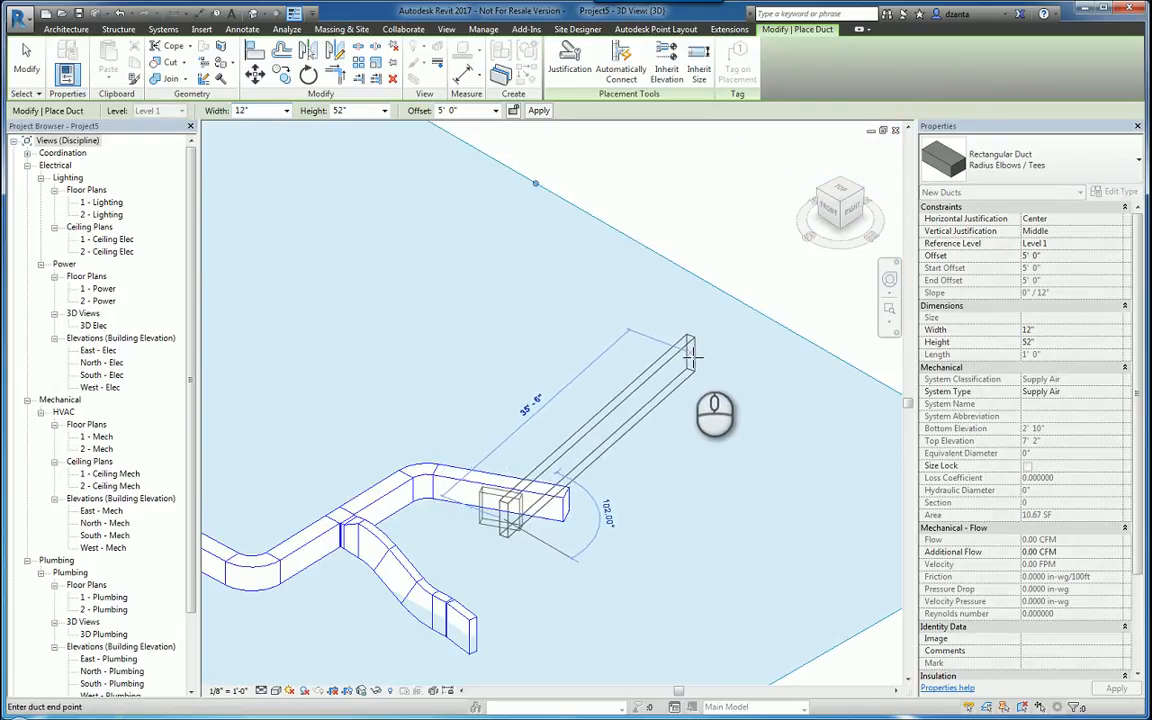
pyautogui.click(730, 396)
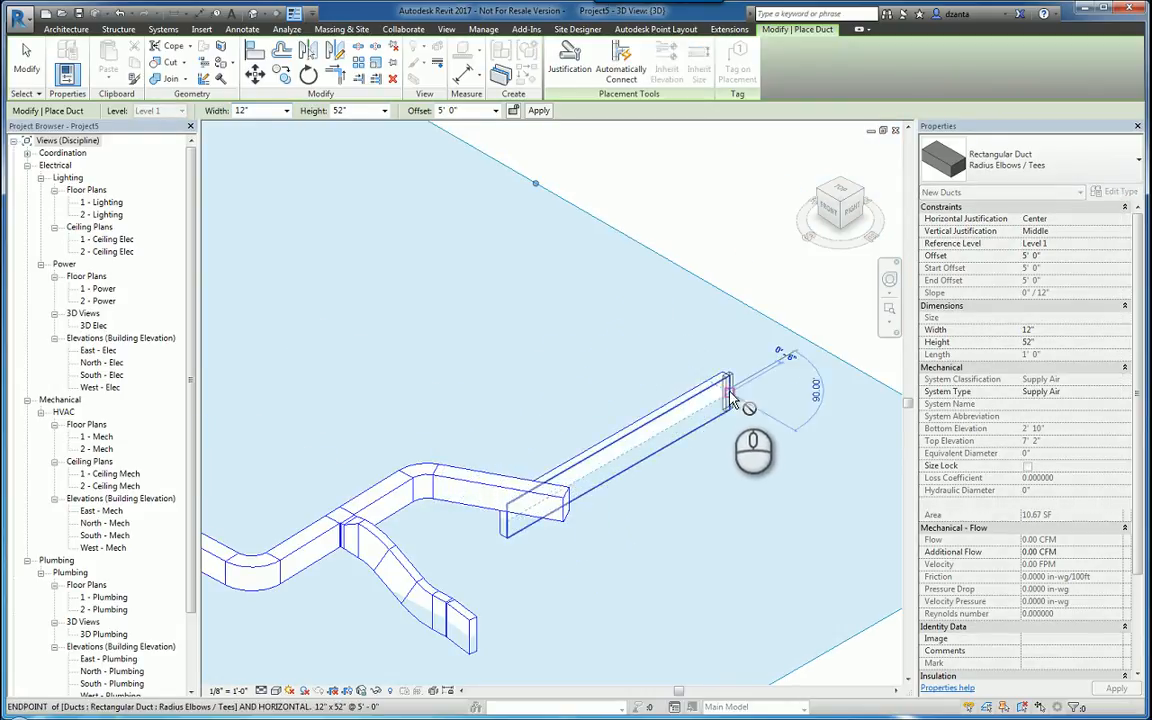
pyautogui.press('Escape')
pyautogui.press('Escape')
# Step: Delete all the drawn ducts and fittings from the 3D view
pyautogui.keyDown('shift'); pyautogui.moveTo(659, 486); pyautogui.dragTo(684, 499, button='middle'); pyautogui.keyUp('shift')
pyautogui.moveTo(480, 460); pyautogui.dragTo(675, 370, button='middle')
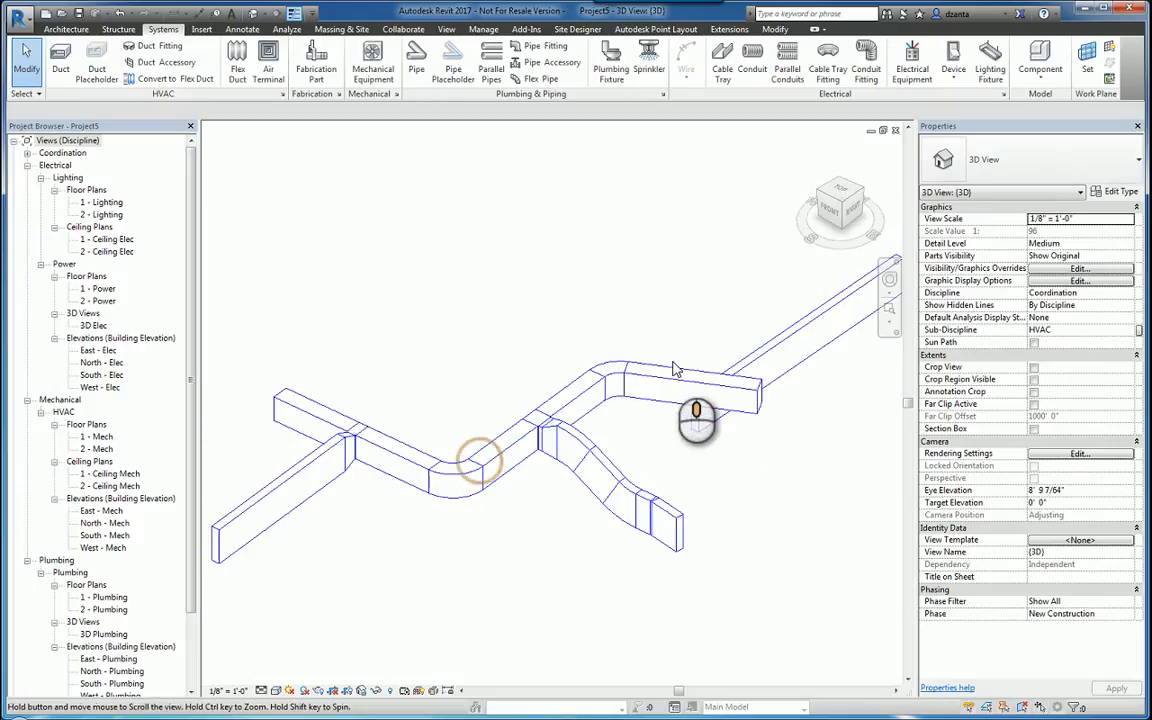
pyautogui.moveTo(503, 378); pyautogui.dragTo(578, 398, button='middle')
pyautogui.scroll(-2, 578, 398)
pyautogui.moveTo(824, 547); pyautogui.dragTo(366, 381)
pyautogui.press('Delete')
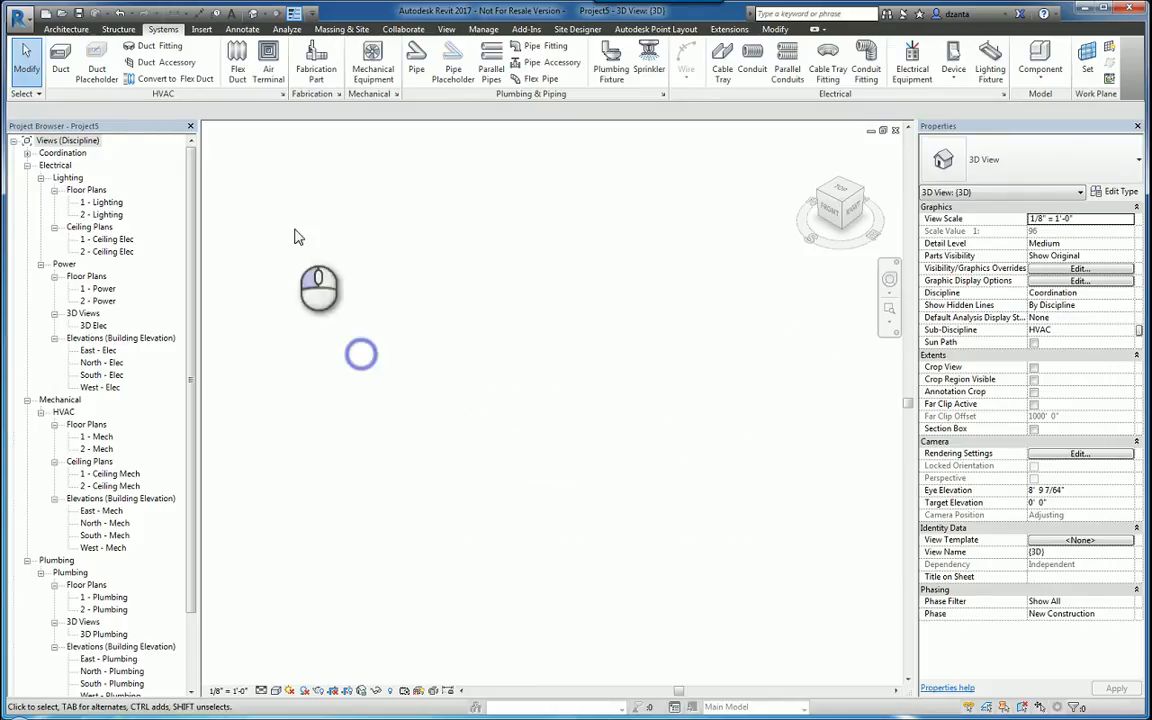
# Step: Draw a three-segment 12" x 52" rectangular duct run at 5' 0" offset with two elbow turns, the last segment about 27' 6" long
pyautogui.click(60, 62)
pyautogui.click(467, 346)
pyautogui.click(647, 470)
pyautogui.click(548, 565)
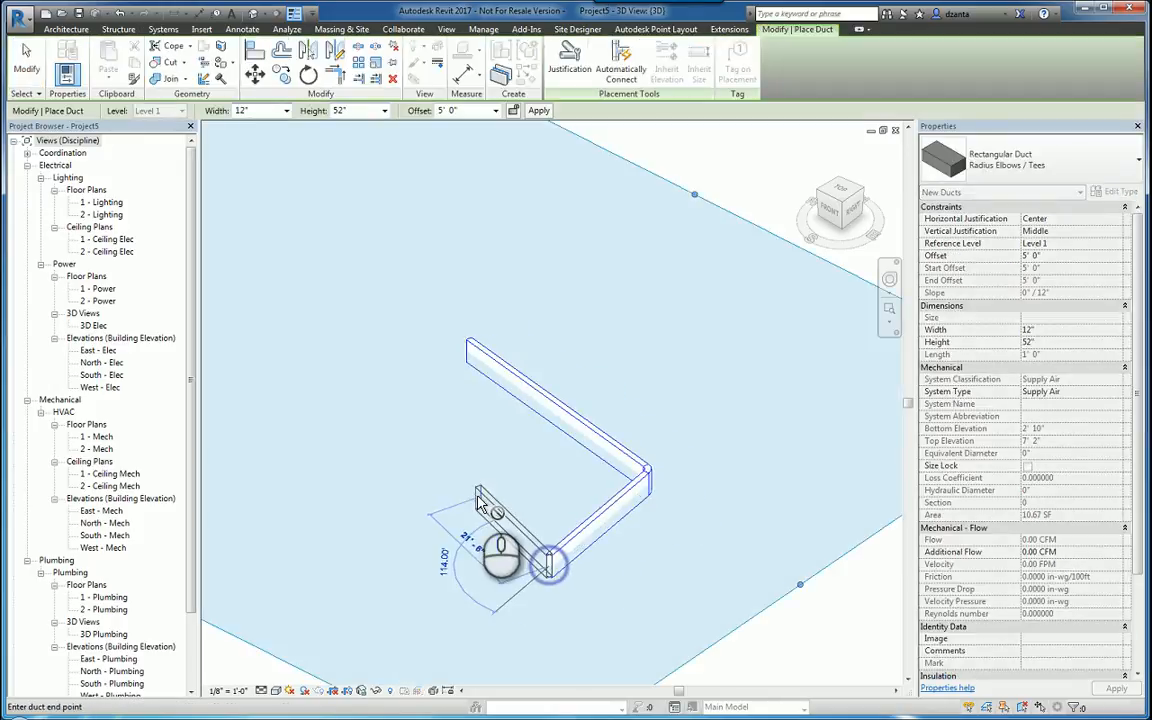
pyautogui.click(463, 501)
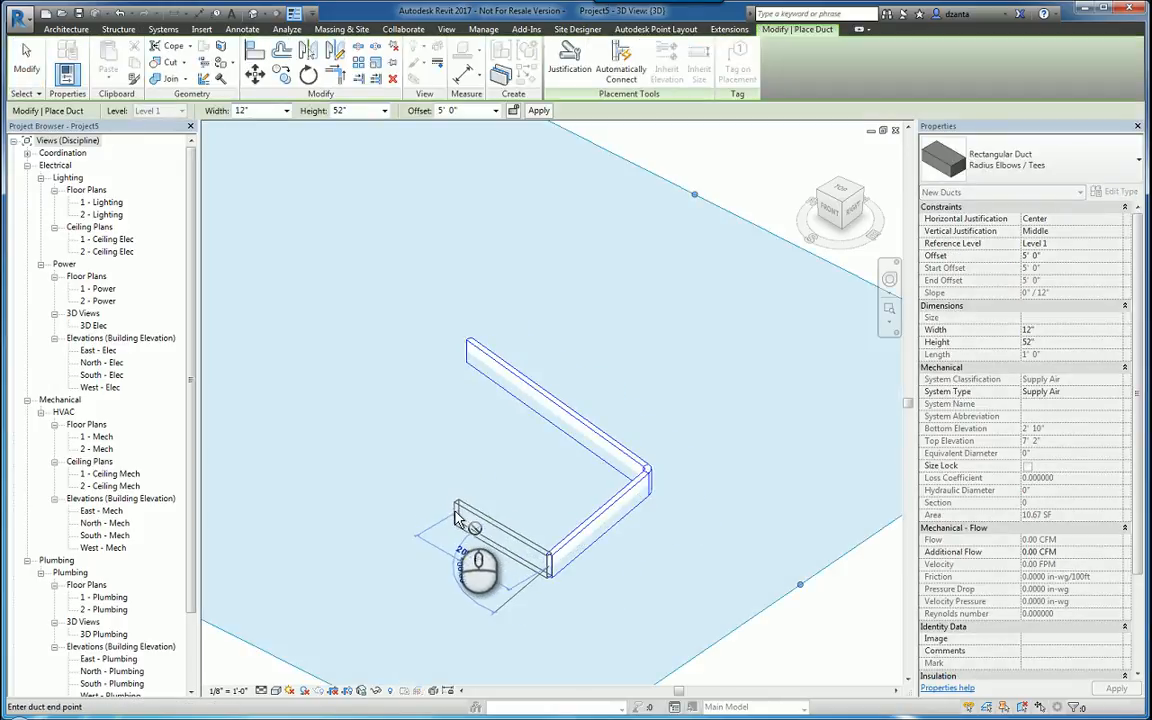
pyautogui.scroll(1, 464, 512)
pyautogui.moveTo(465, 512); pyautogui.dragTo(447, 424, button='middle')
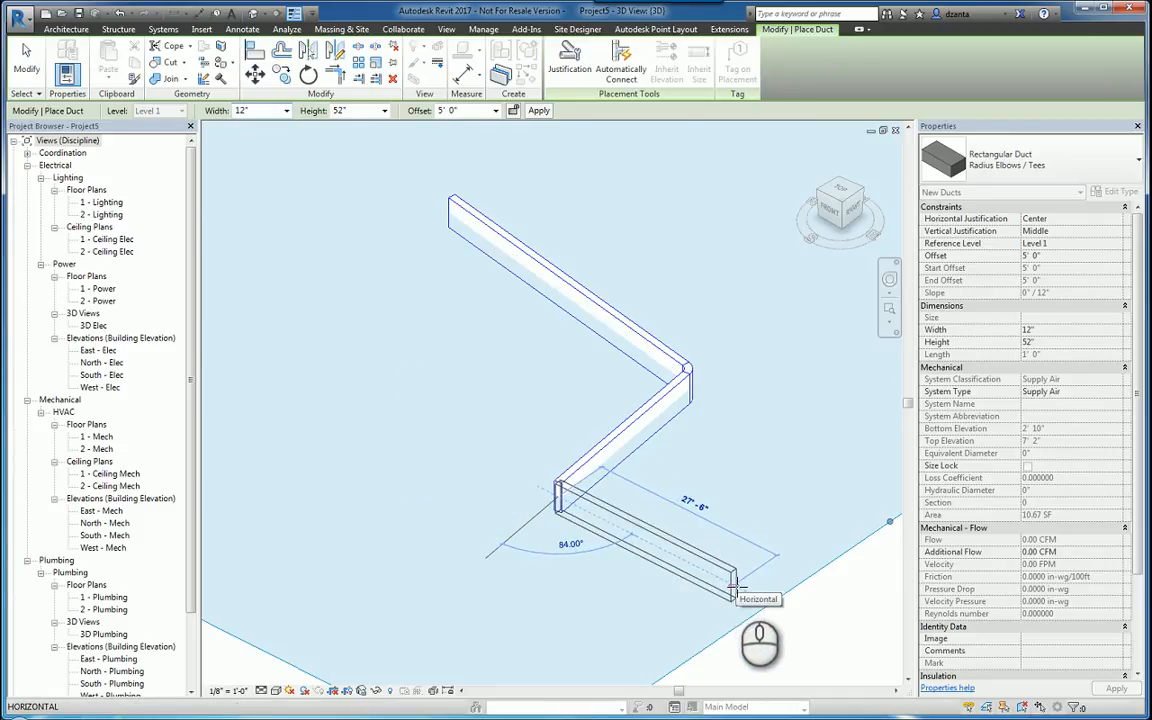
pyautogui.click(733, 589)
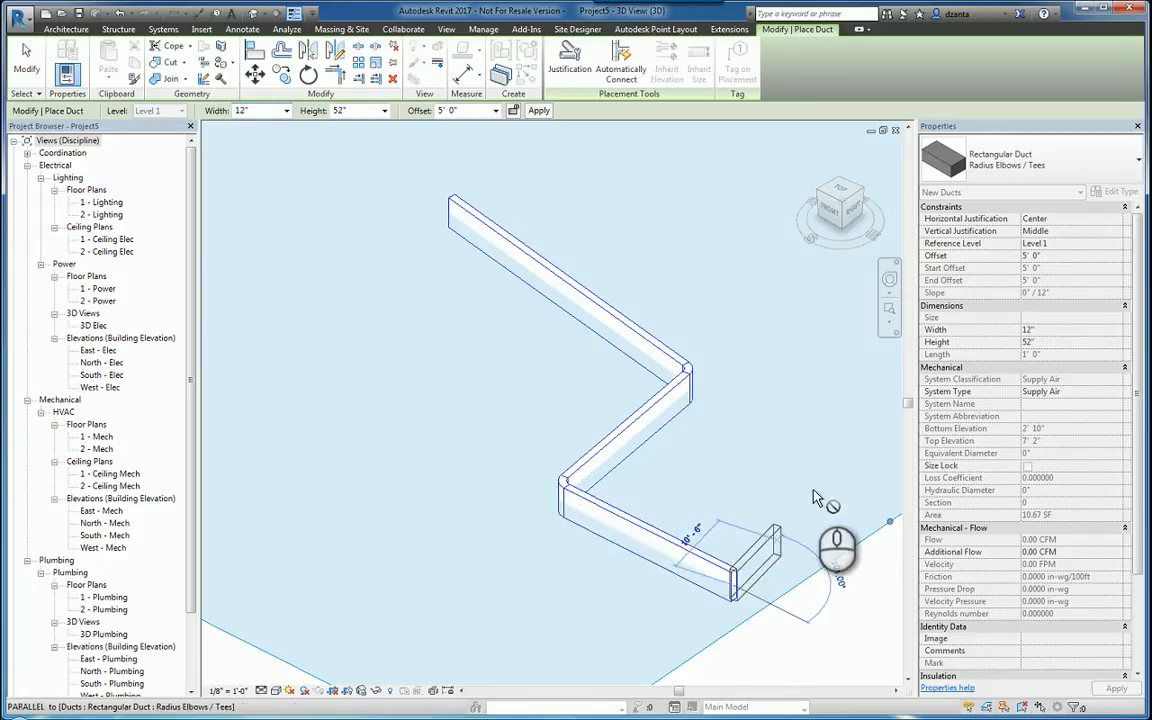
pyautogui.press('Escape')
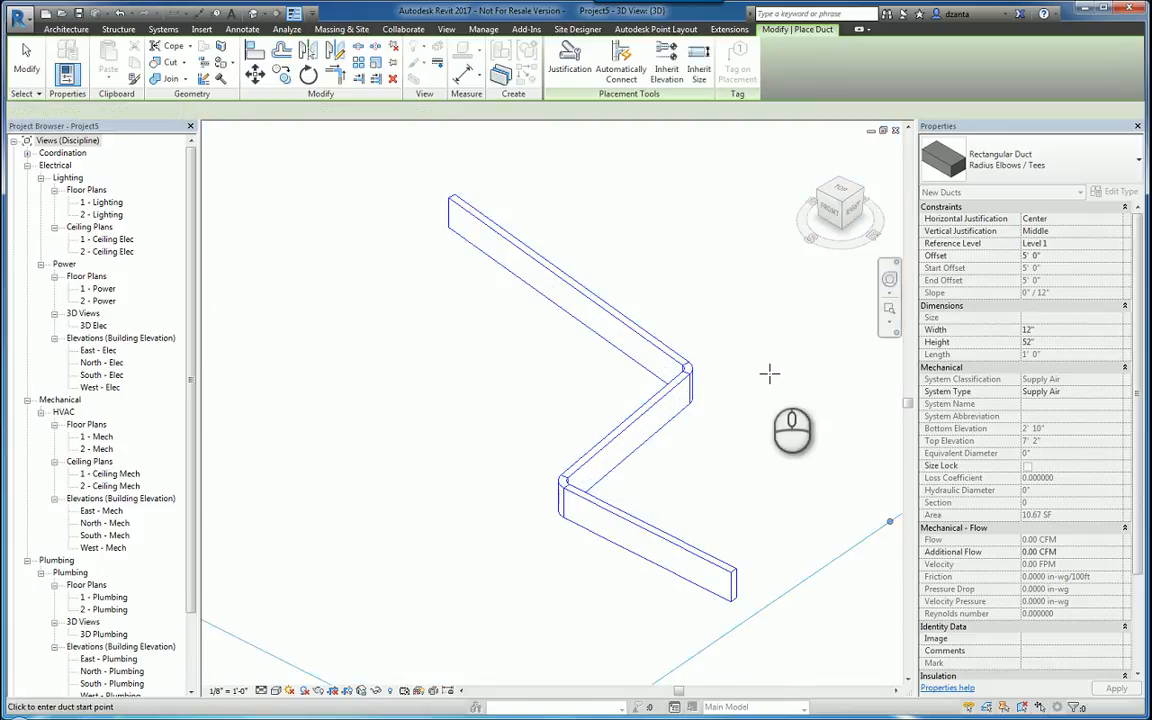
pyautogui.press('Escape')
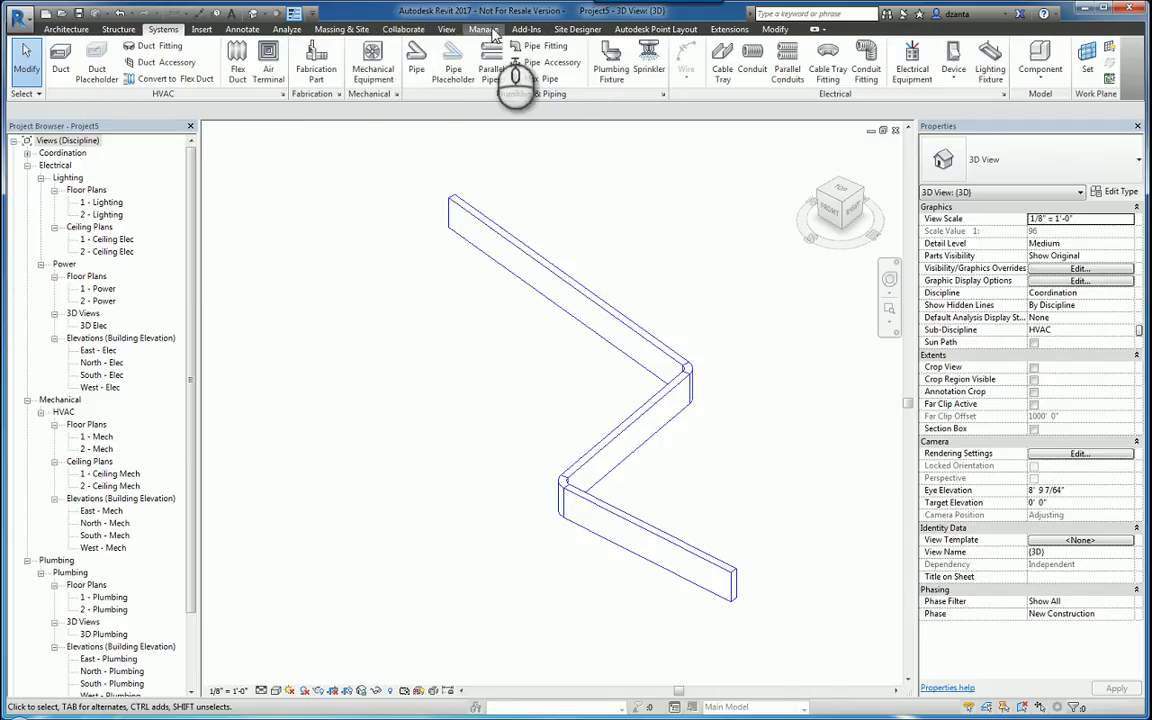
# Step: View the duct and pipe categories in Mechanical Settings and close without changes
pyautogui.click(487, 30)
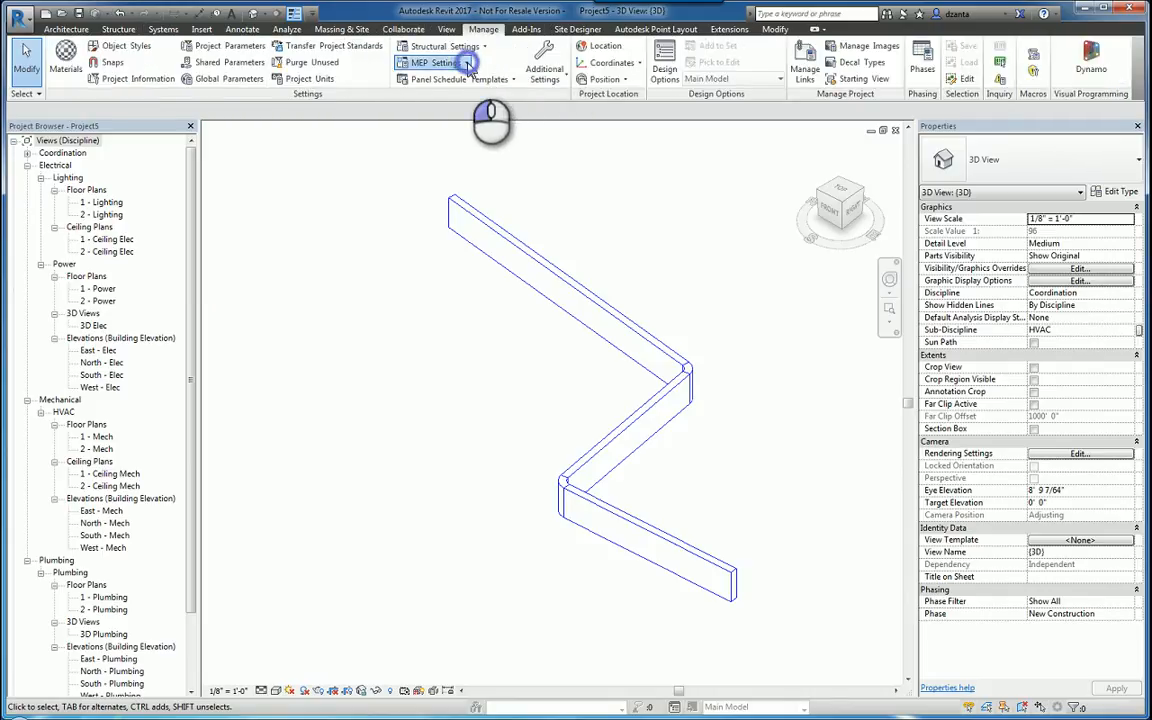
pyautogui.click(467, 64)
pyautogui.click(470, 80)
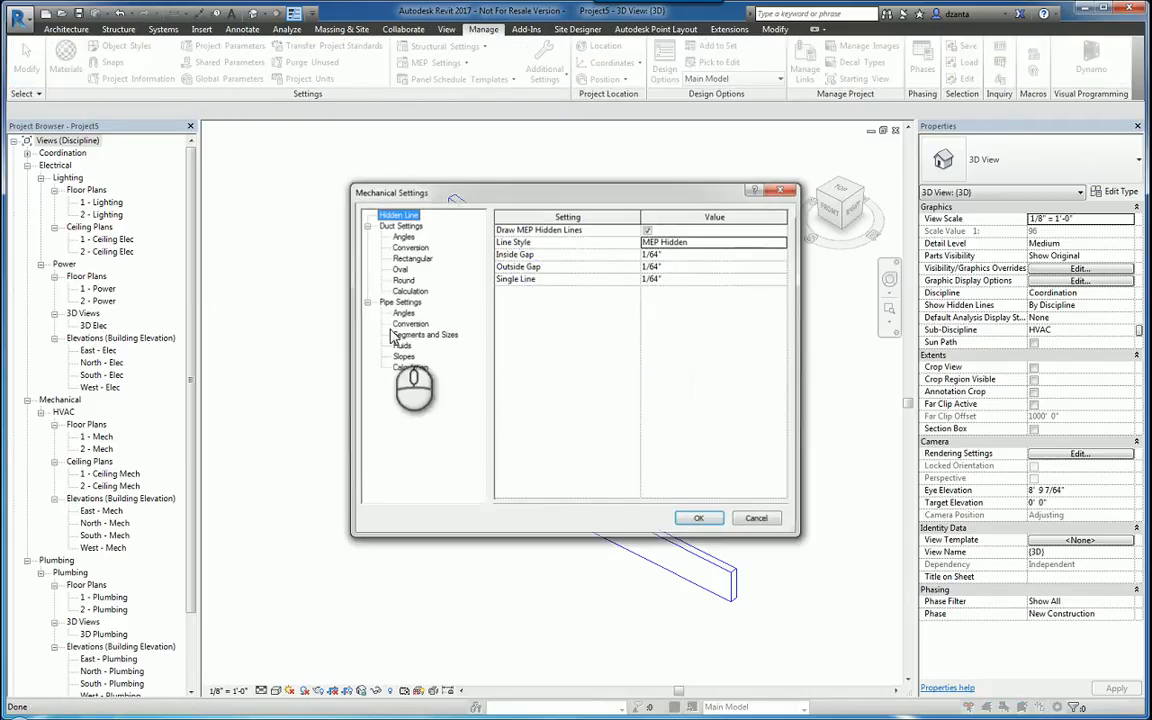
pyautogui.click(755, 520)
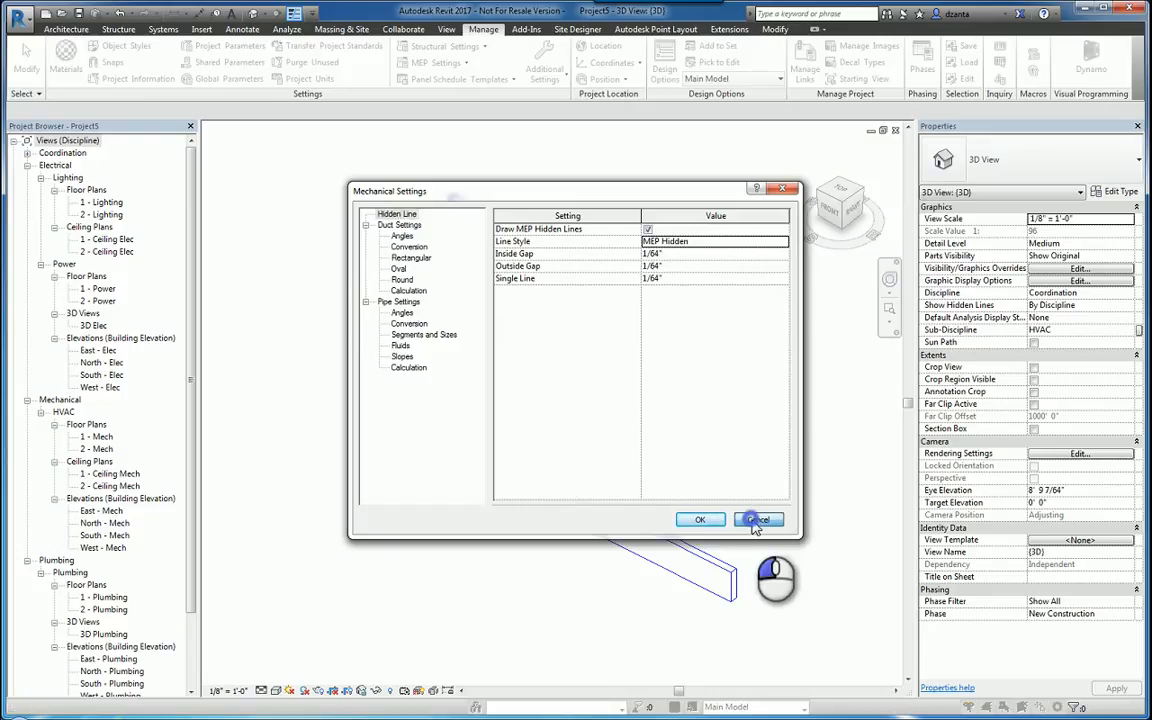
# Step: Examine the routing preferences of the Radius Elbows / Tees duct type from the run's first segment, leaving them unchanged
pyautogui.click(526, 281)
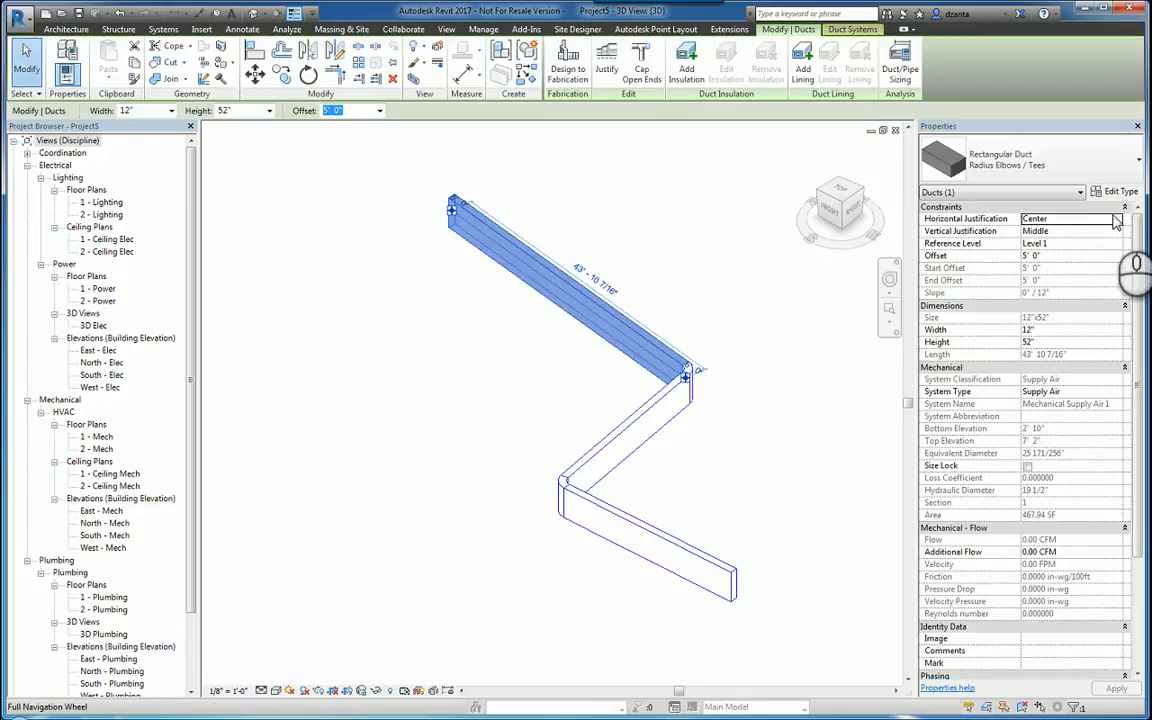
pyautogui.click(1115, 193)
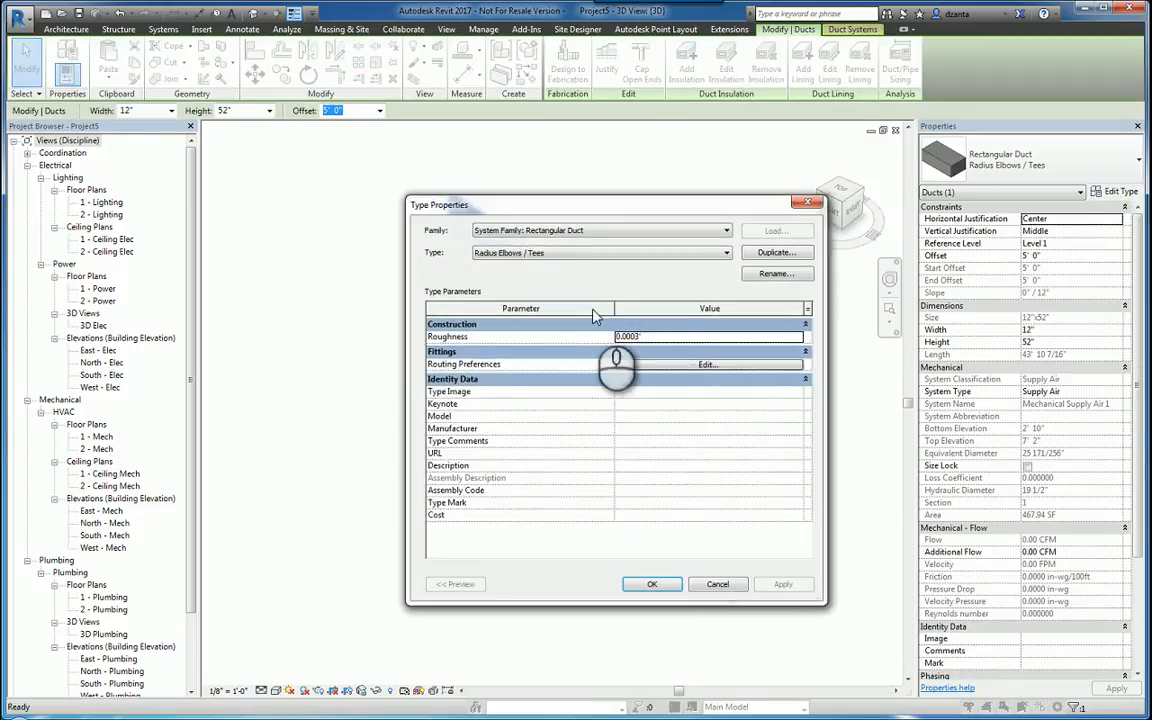
pyautogui.click(708, 364)
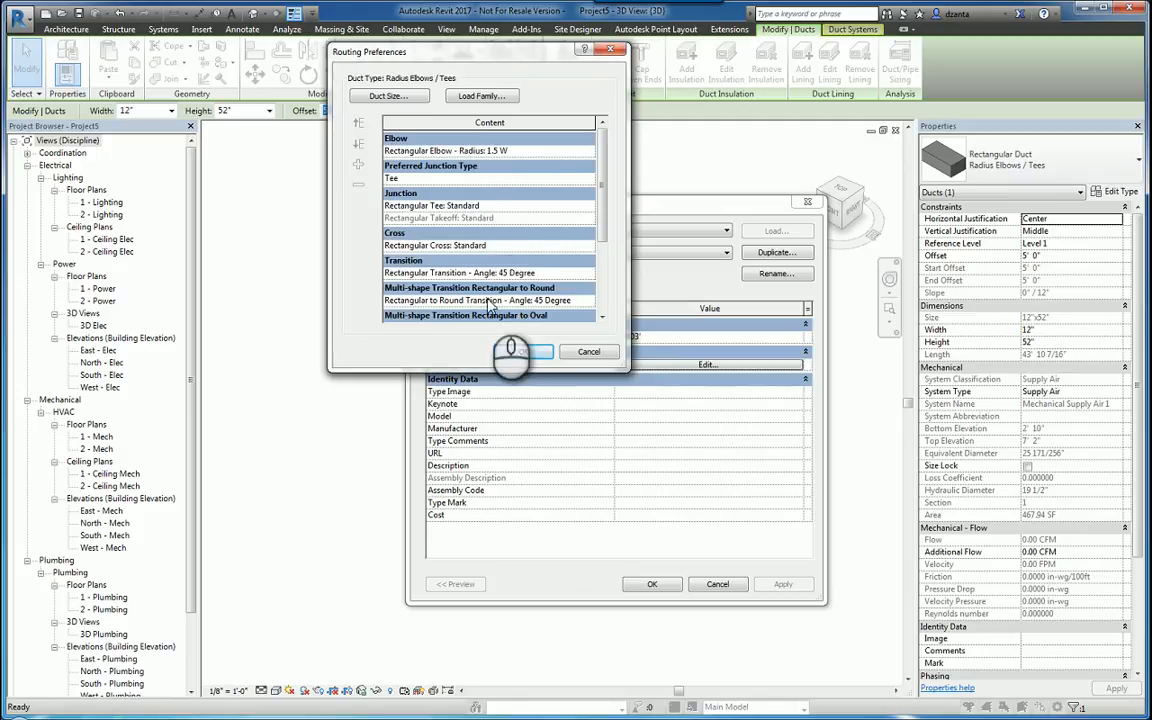
pyautogui.click(588, 351)
pyautogui.click(718, 584)
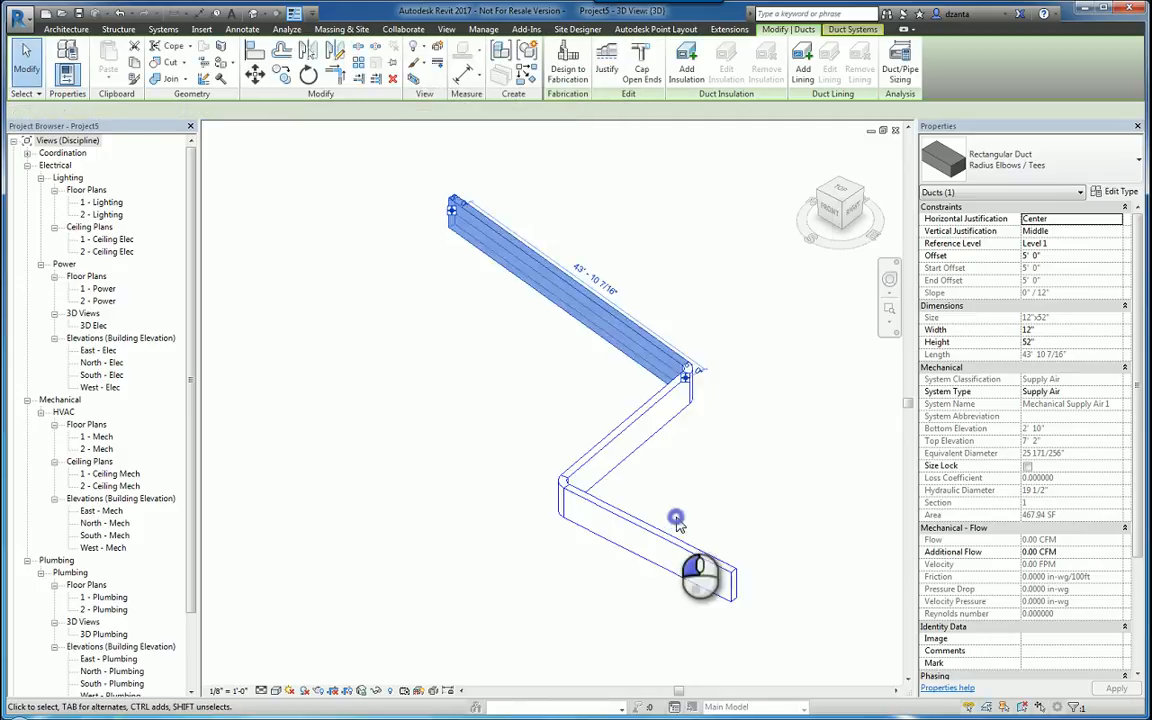
pyautogui.click(676, 517)
# Step: Start a new duct with a width of 24", a height of 9" and an offset of 7' 0"
pyautogui.click(162, 29)
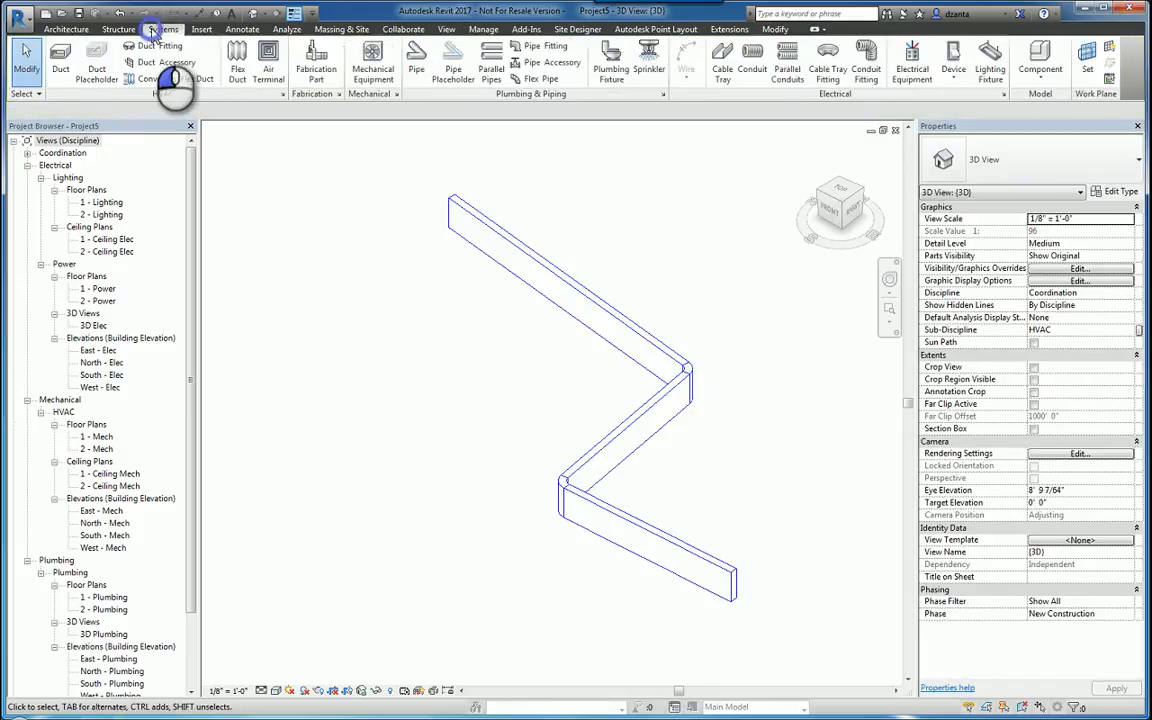
pyautogui.click(62, 62)
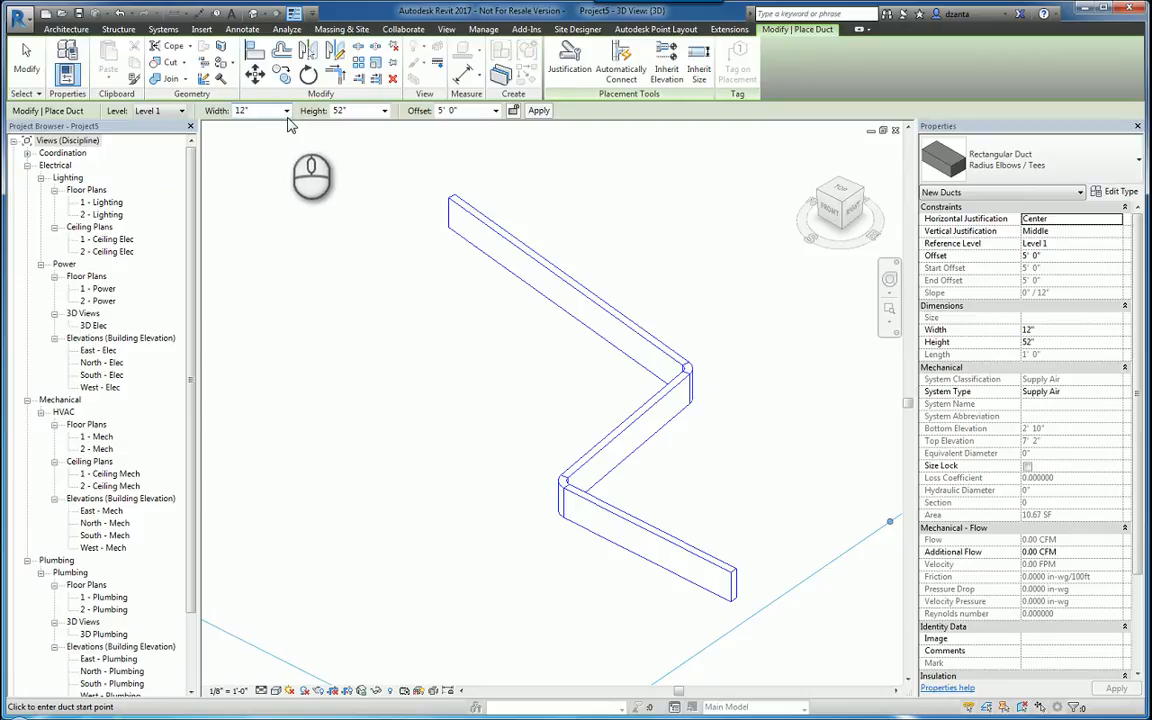
pyautogui.click(286, 110)
pyautogui.click(262, 228)
pyautogui.click(388, 110)
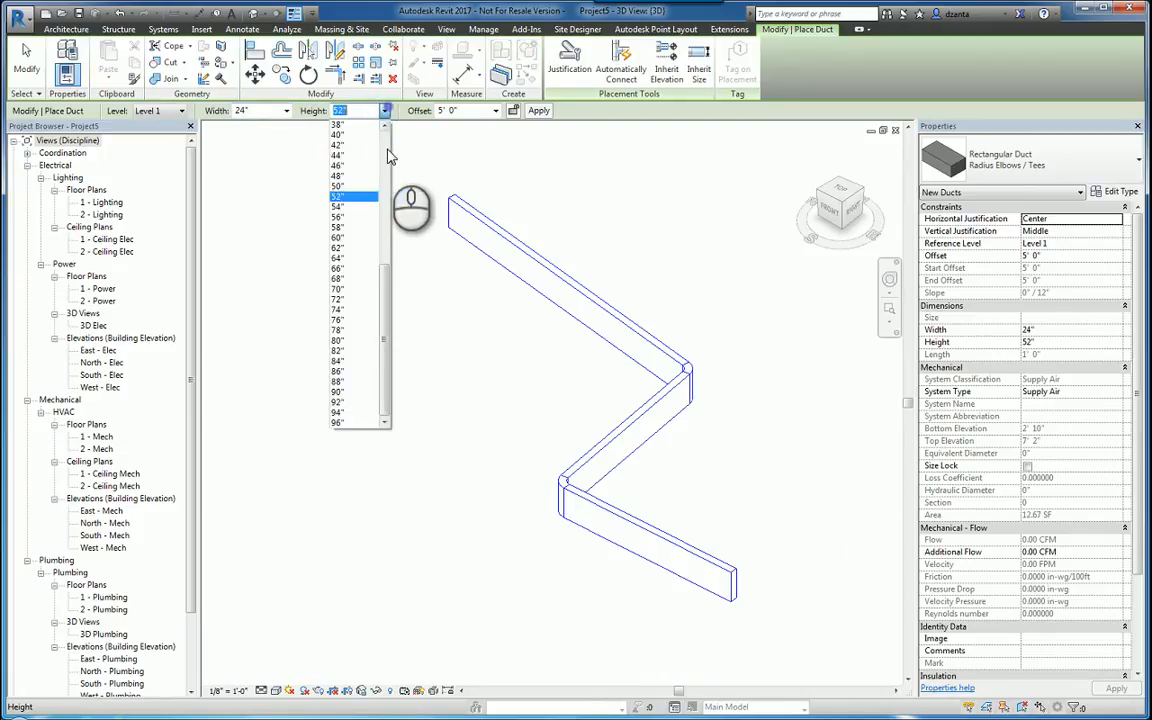
pyautogui.scroll(10, 360, 172)
pyautogui.click(366, 176)
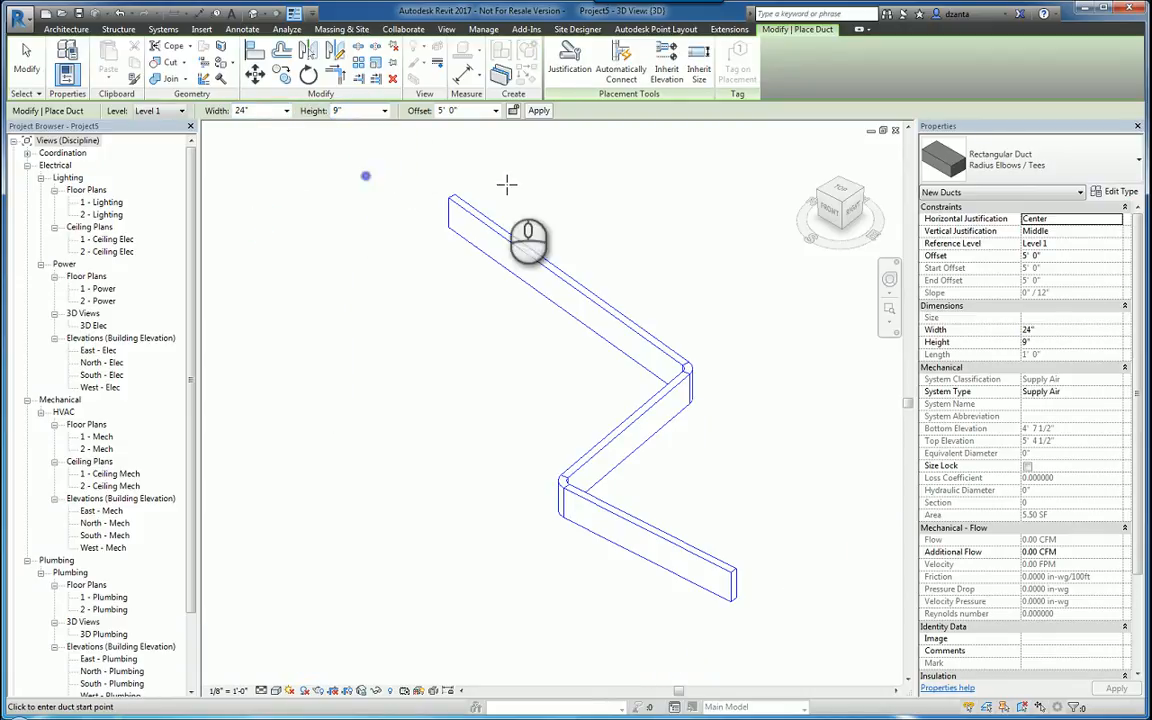
pyautogui.click(496, 111)
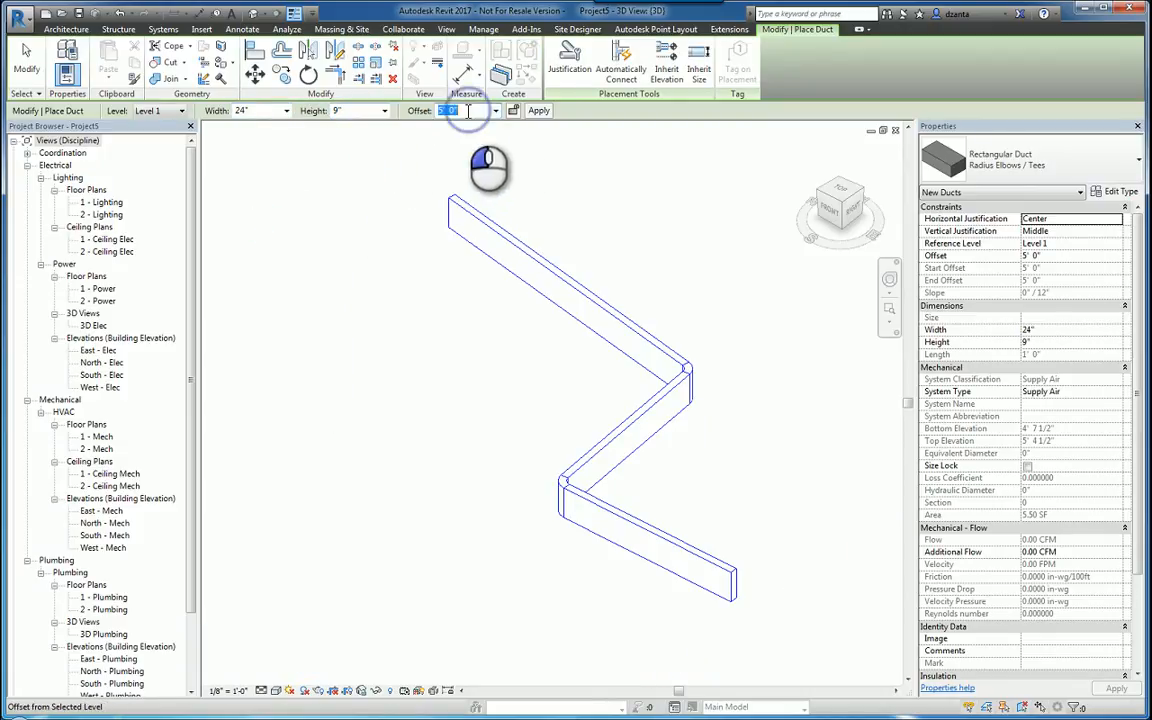
pyautogui.write('7')
pyautogui.press('Return')
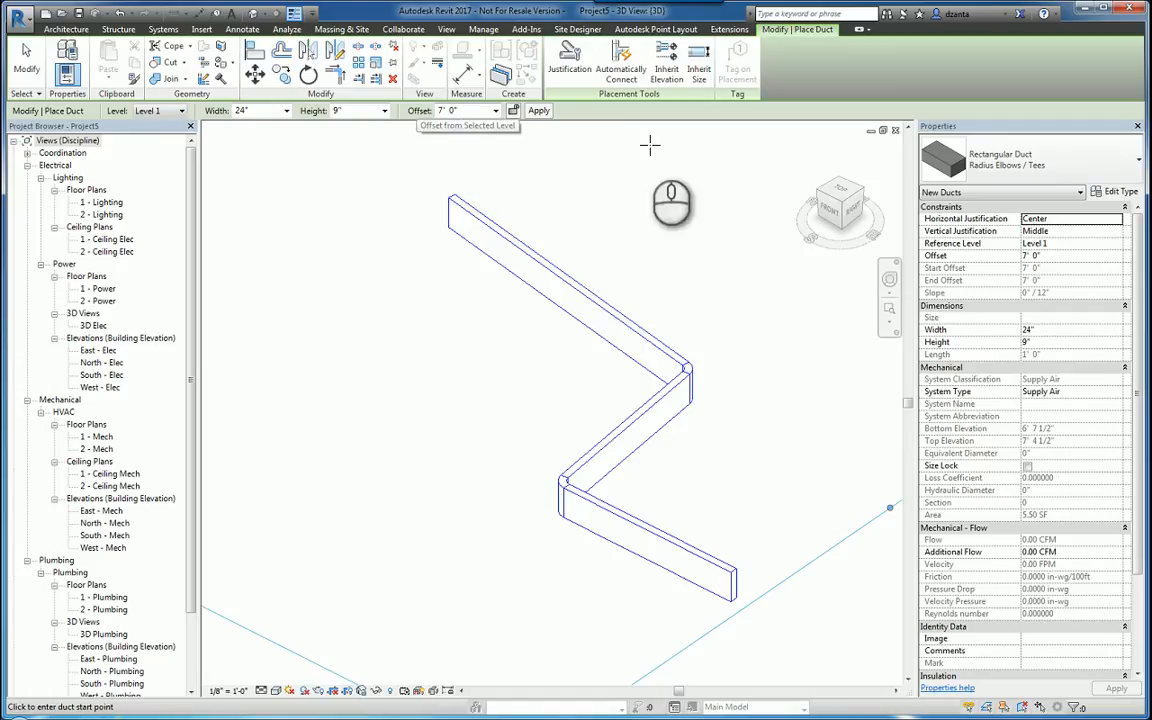
# Step: Turn on automatic connection and draw a branch duct about 39' 6" long, perpendicular from the main run's first segment
pyautogui.click(670, 76)
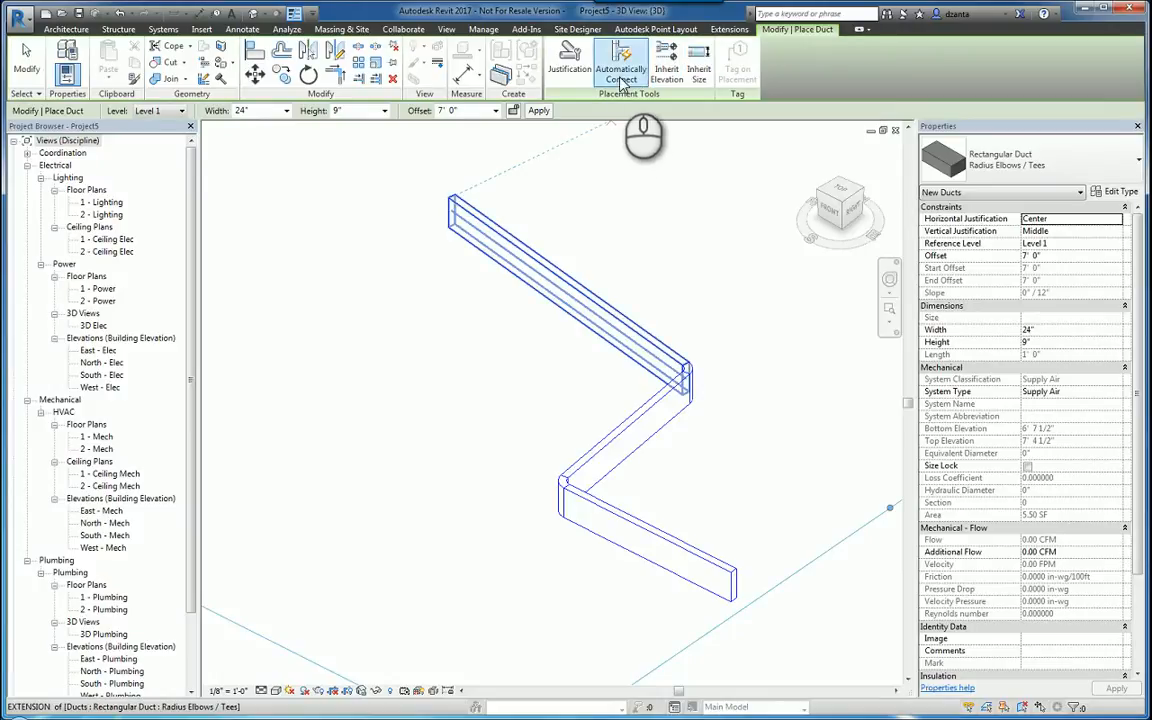
pyautogui.click(566, 283)
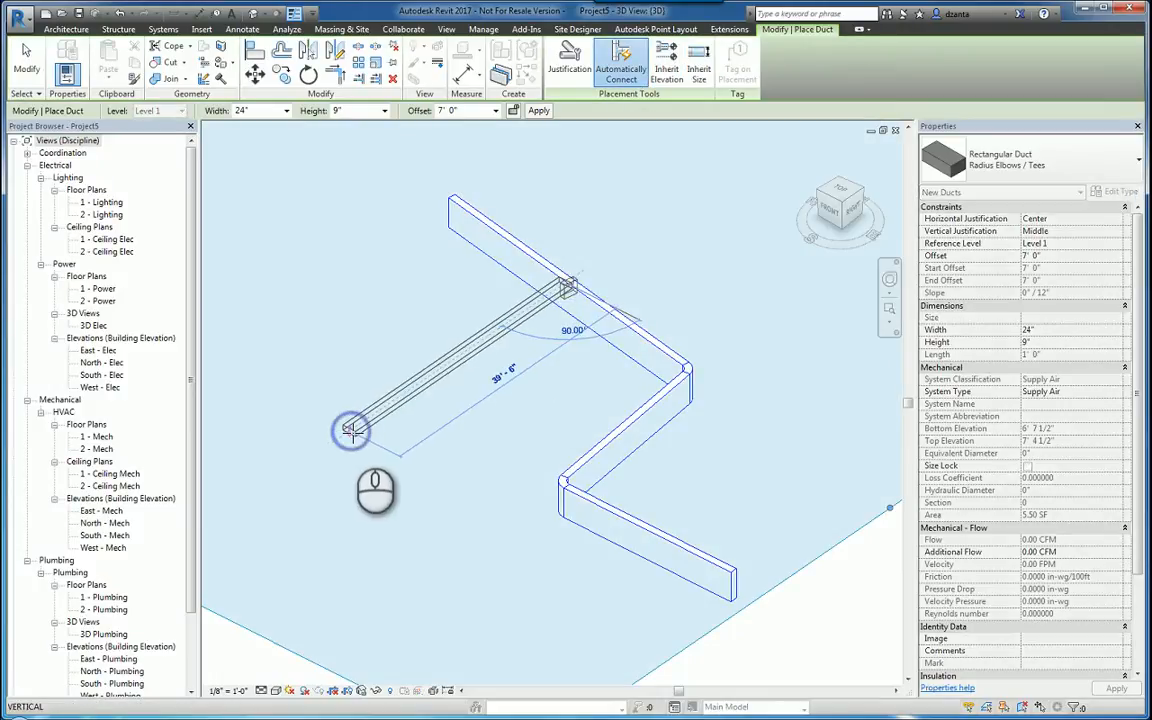
pyautogui.click(350, 430)
pyautogui.press('Escape')
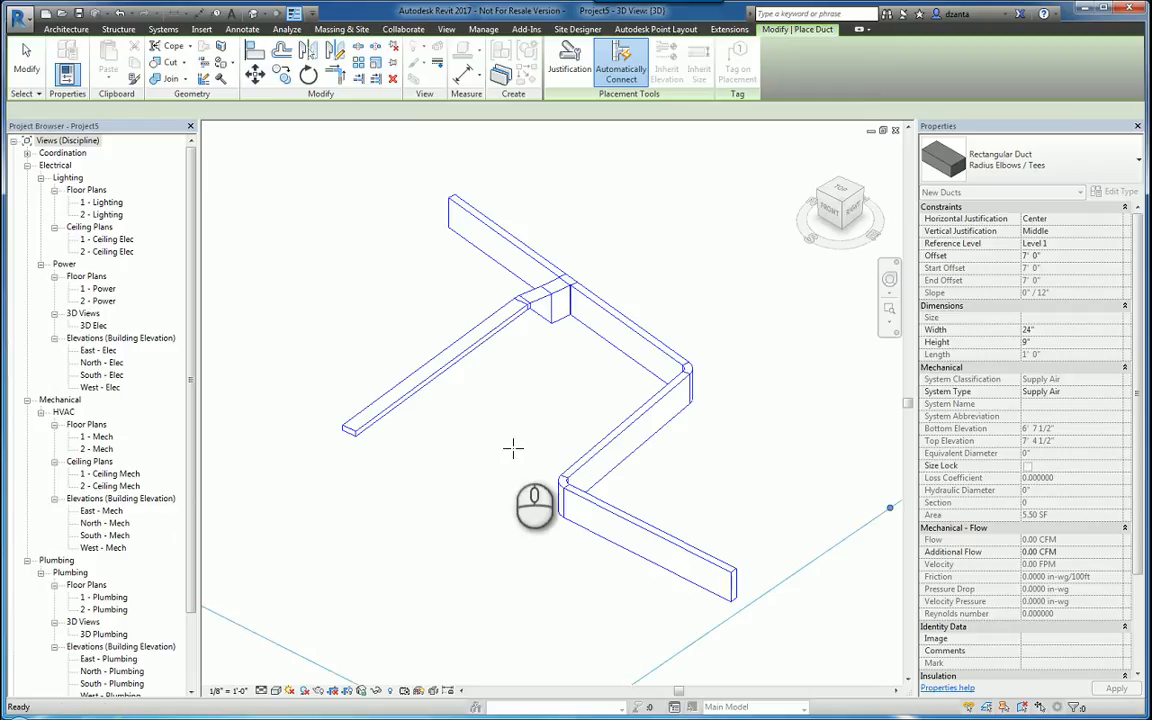
pyautogui.press('Escape')
# Step: Compare the size and offset of the new branch duct with those of the main run's first segment
pyautogui.click(505, 318)
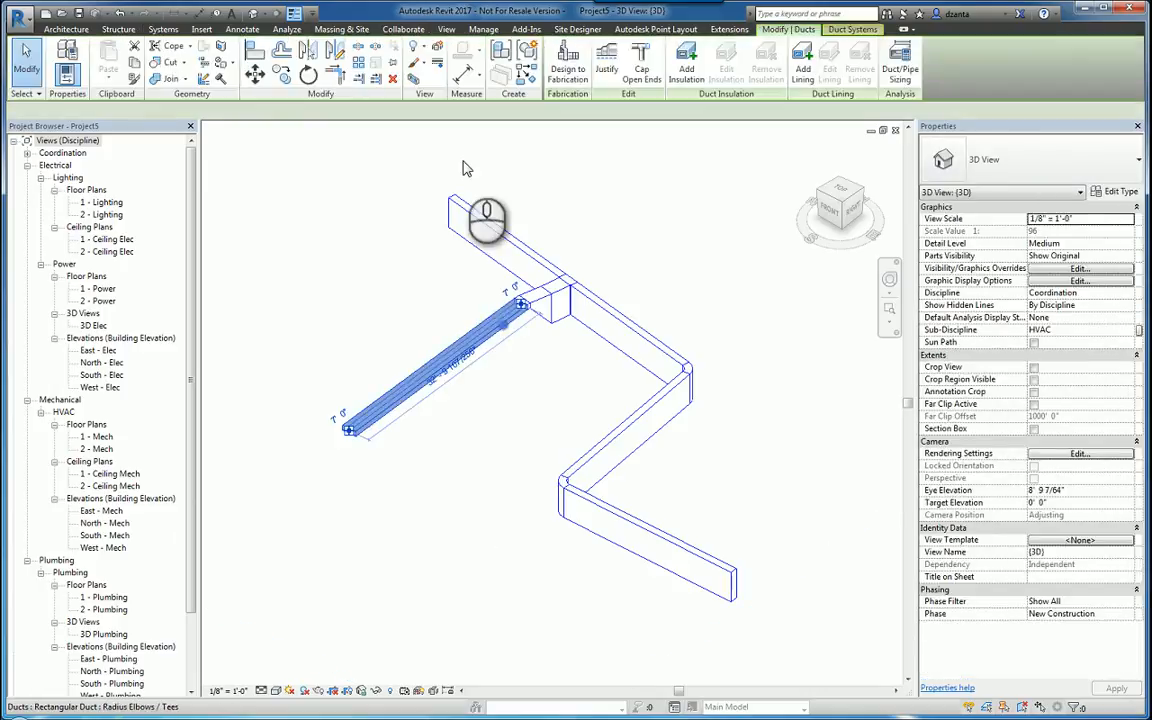
pyautogui.press('Escape')
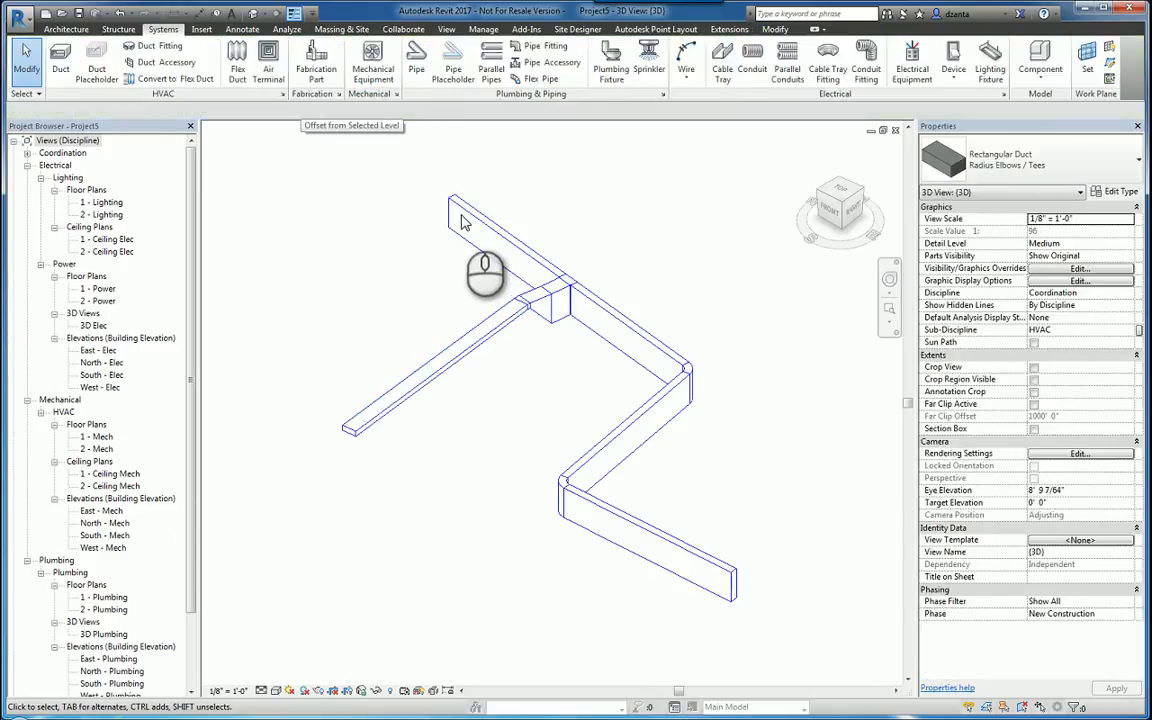
pyautogui.click(476, 219)
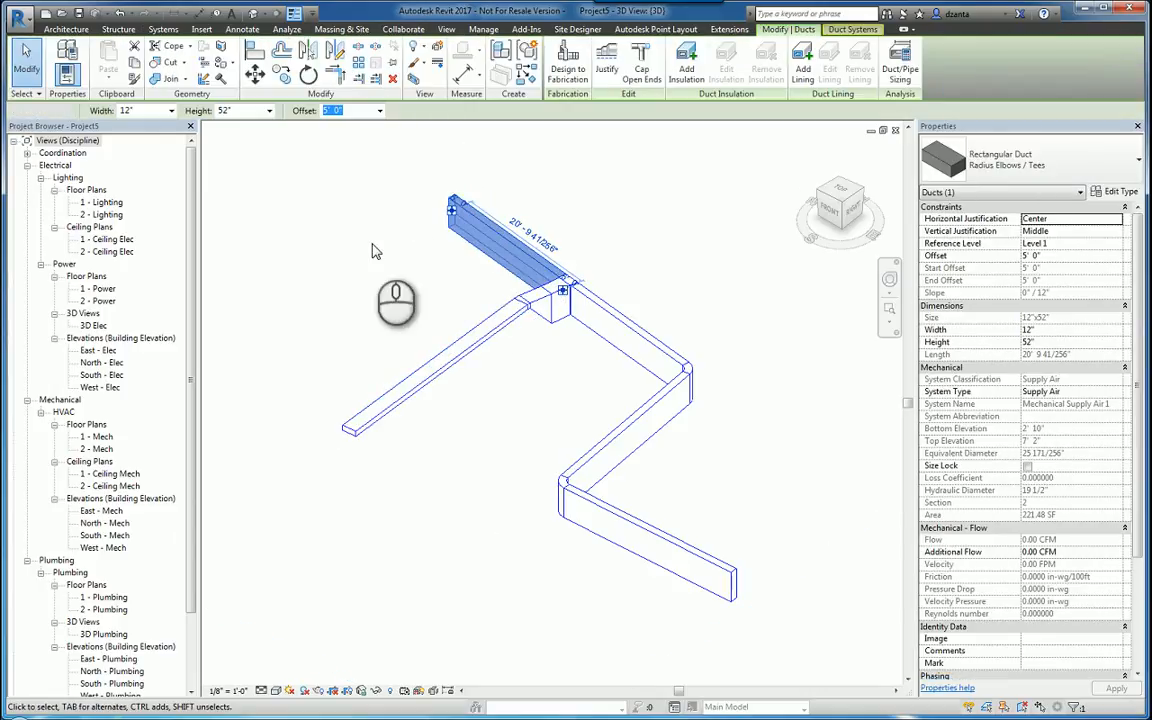
pyautogui.press('Escape')
# Step: Turn on Inherit Elevation and draw a 24" x 9" branch about 24' 6" long from the first segment's opposite side, nearer the elbow
pyautogui.click(56, 62)
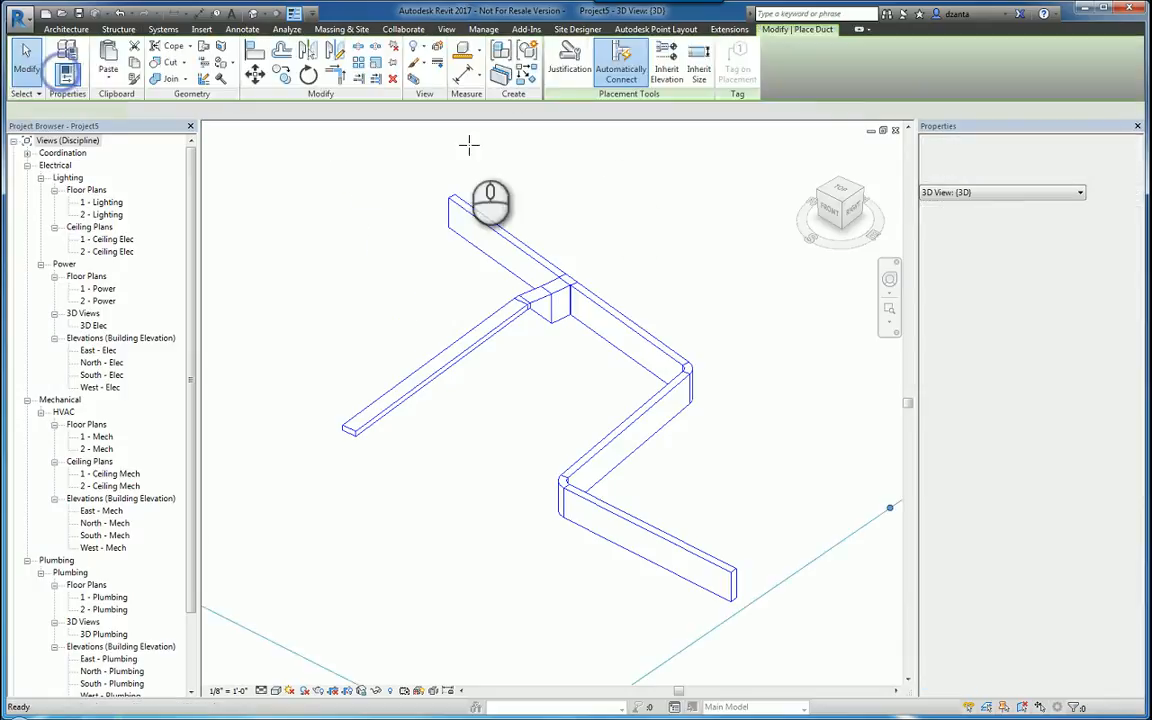
pyautogui.click(676, 80)
pyautogui.click(632, 336)
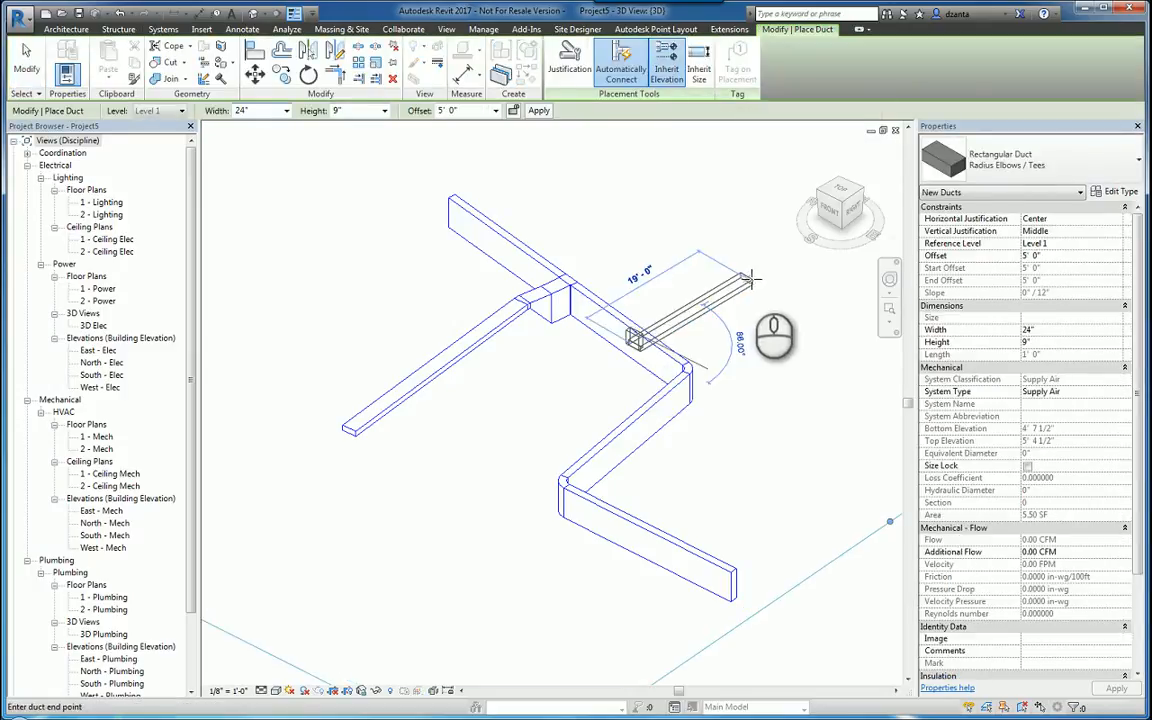
pyautogui.moveTo(752, 280); pyautogui.dragTo(692, 302, button='middle')
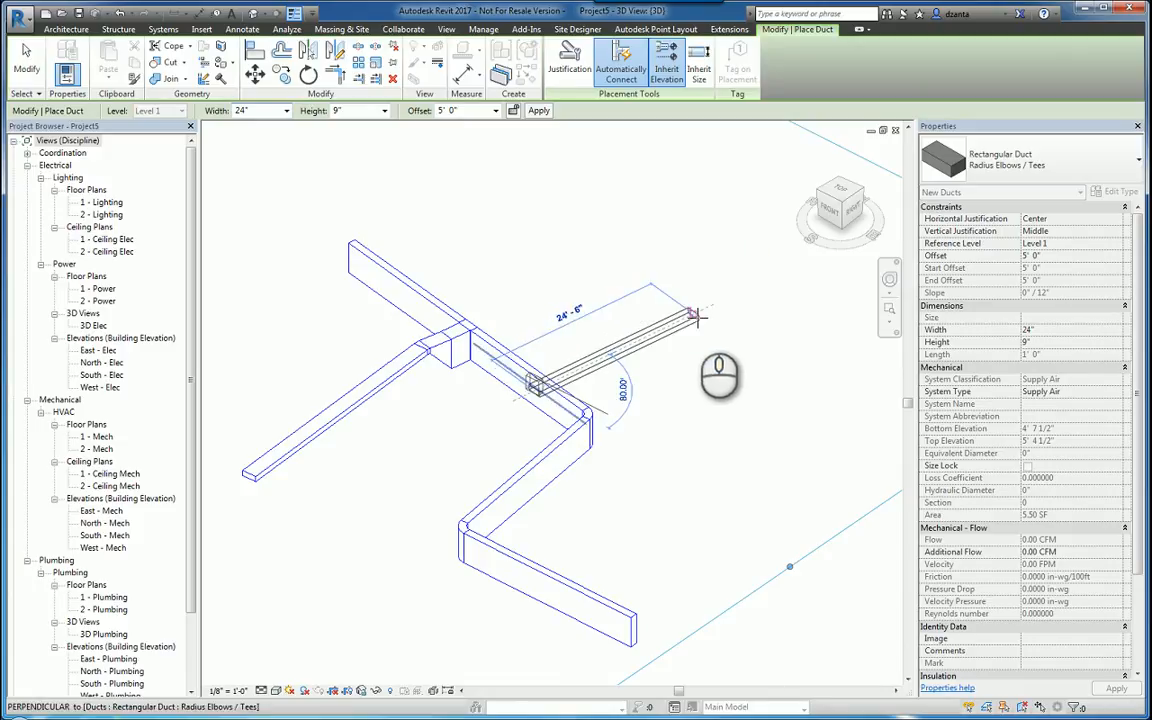
pyautogui.click(694, 315)
pyautogui.click(27, 62)
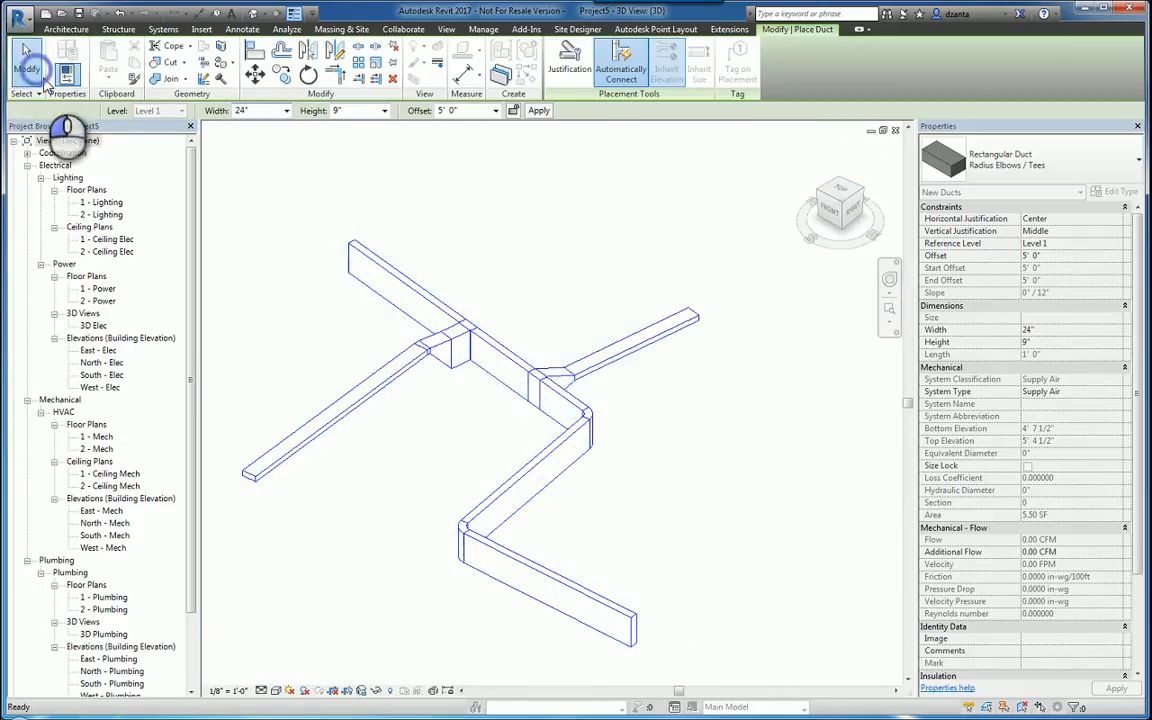
# Step: Compare the size and offset of the main run's first segment with those of the branch nearest the elbow
pyautogui.click(508, 358)
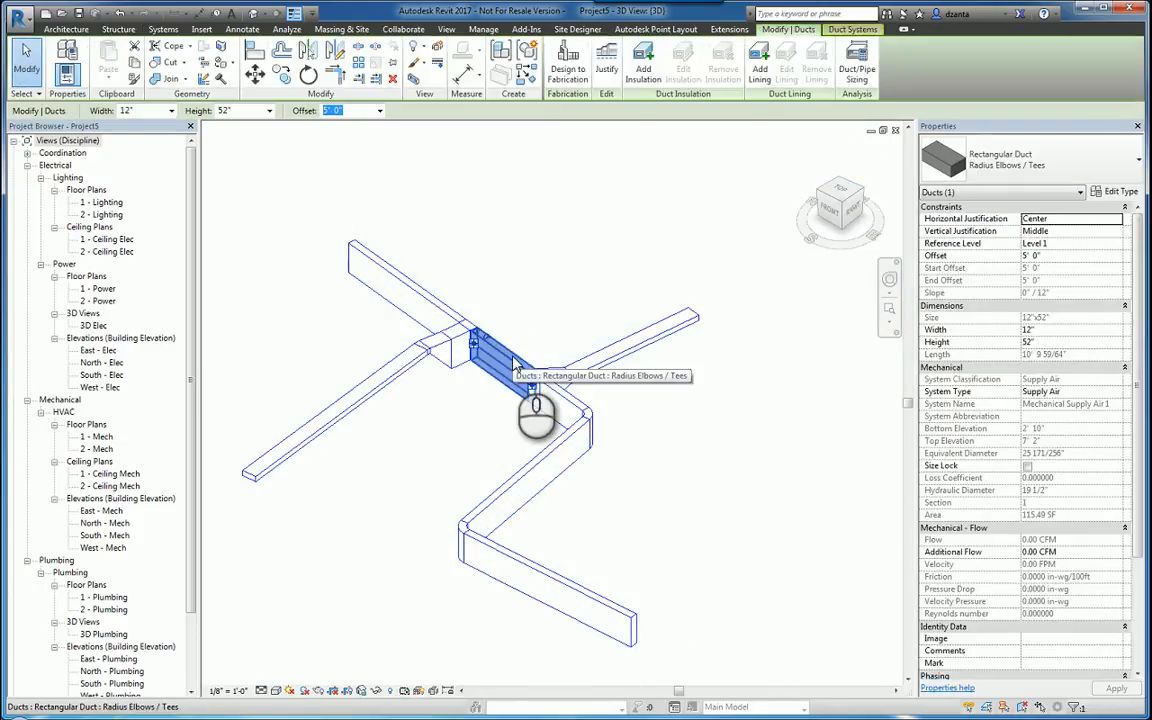
pyautogui.click(606, 270)
pyautogui.click(650, 332)
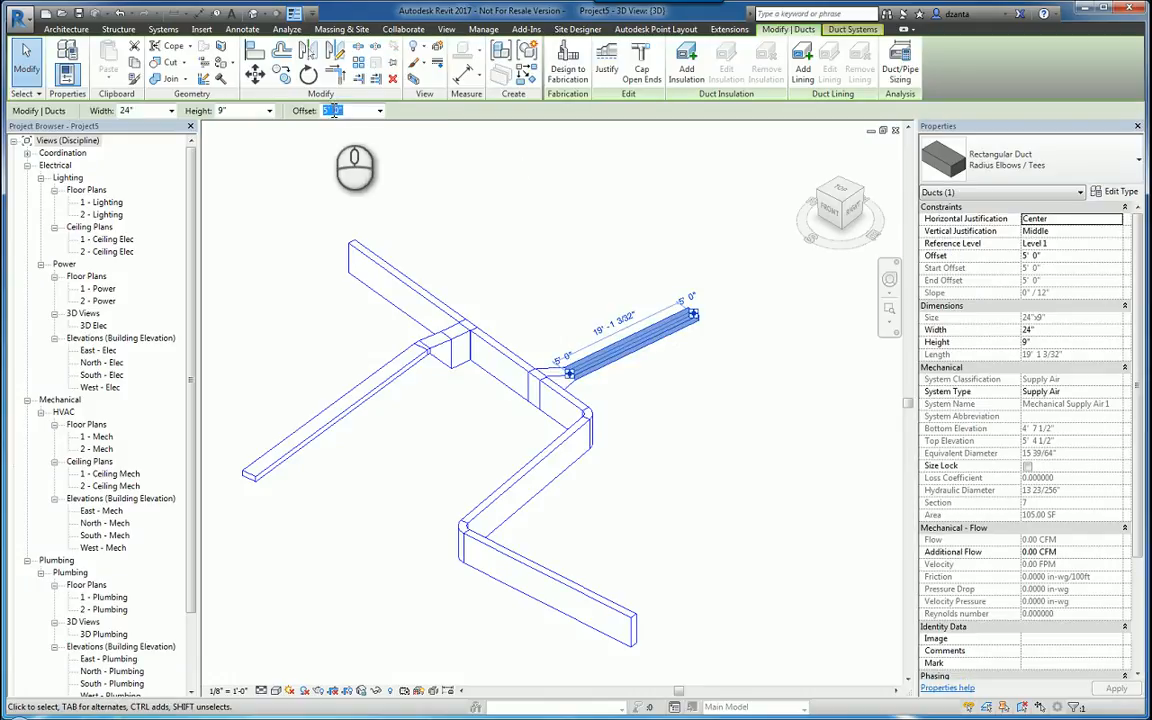
pyautogui.click(375, 170)
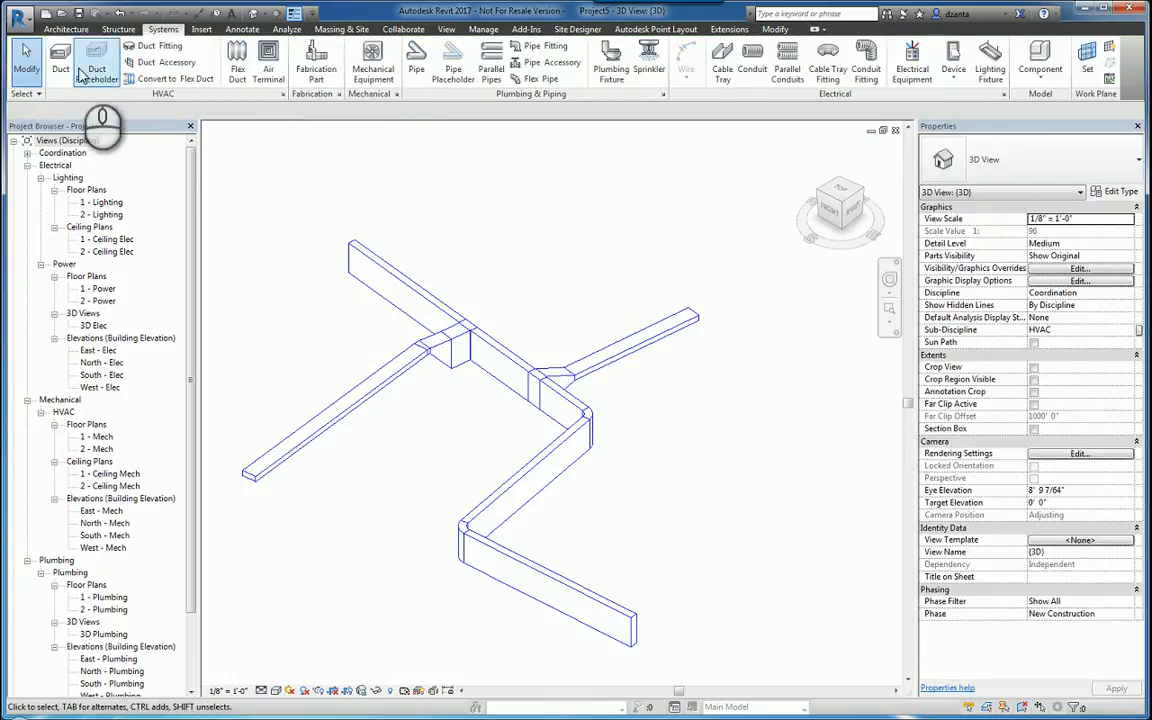
pyautogui.click(62, 66)
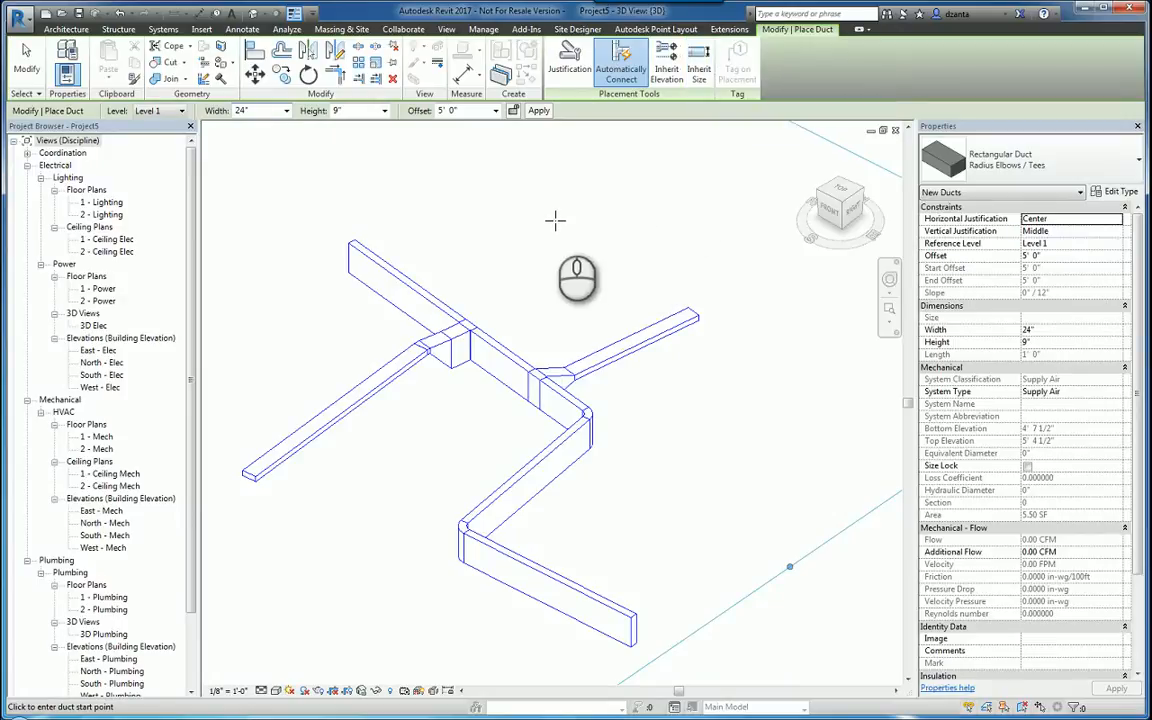
pyautogui.press('Escape')
pyautogui.press('Escape')
# Step: Check the main run's size at its open end and start a new duct with a width of 58" and a height of 12"
pyautogui.click(385, 274)
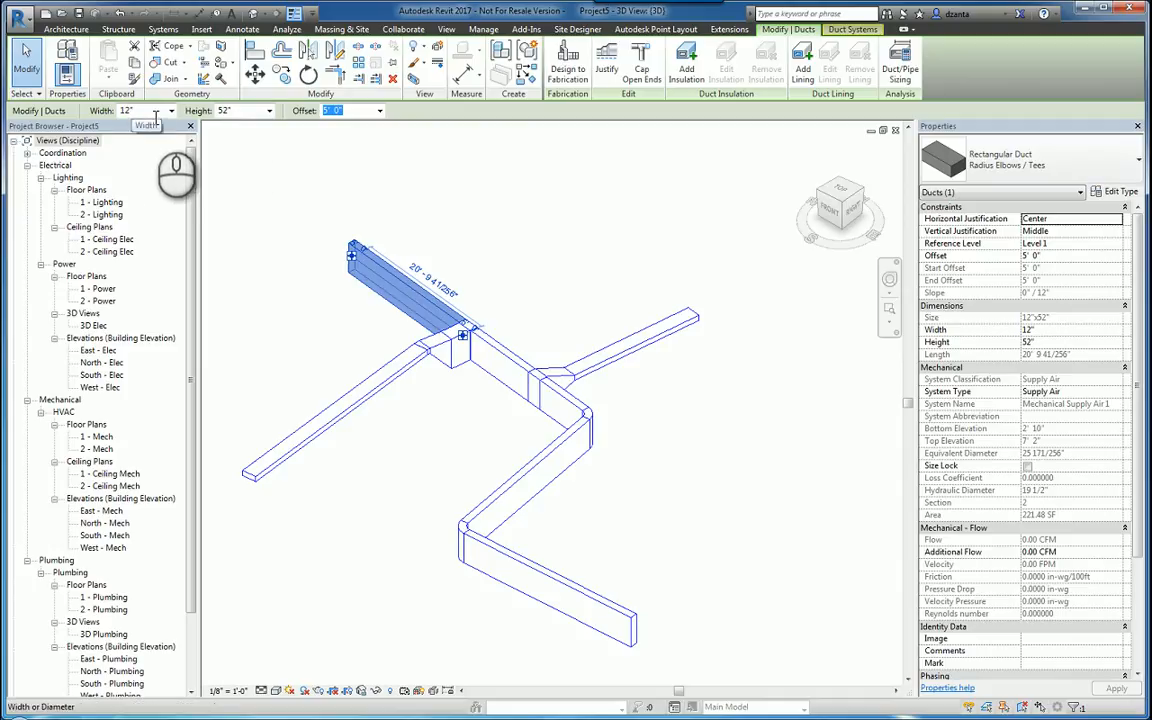
pyautogui.press('Escape')
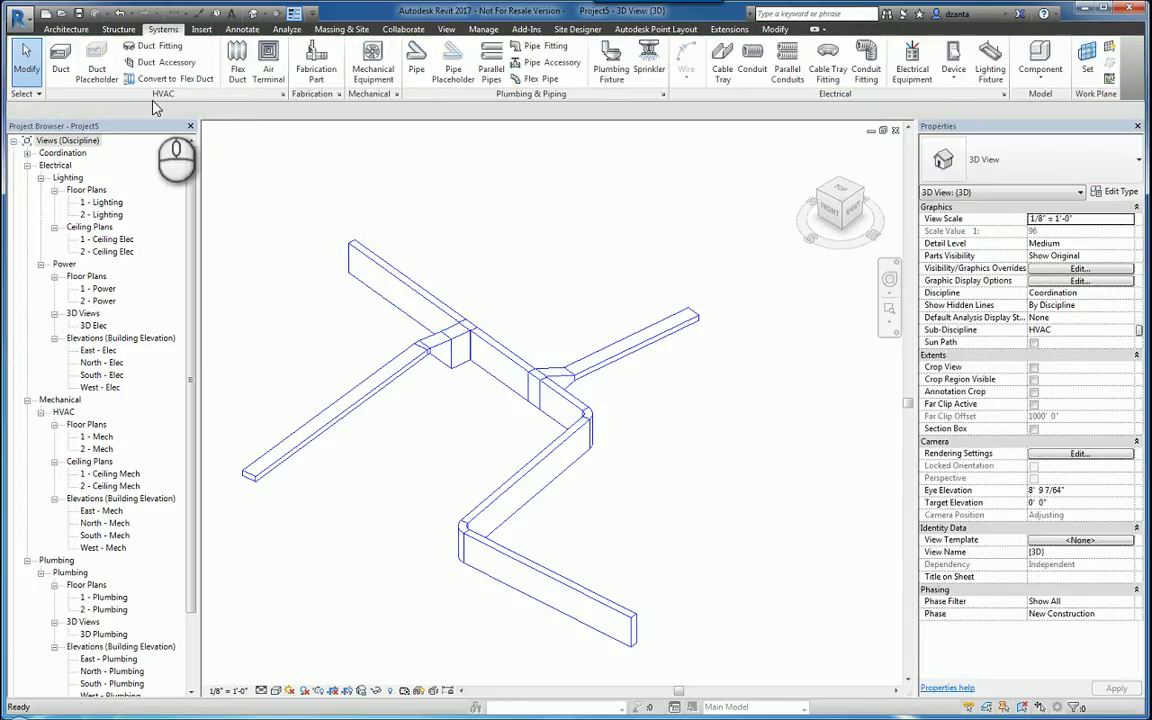
pyautogui.click(55, 57)
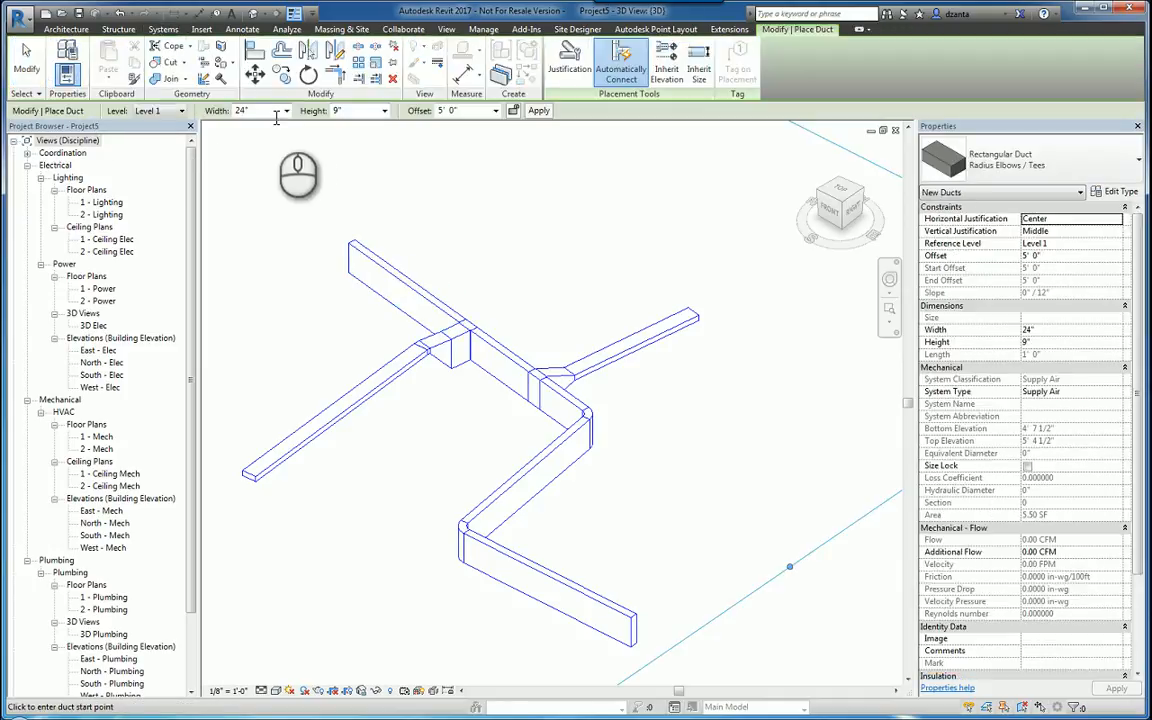
pyautogui.click(286, 111)
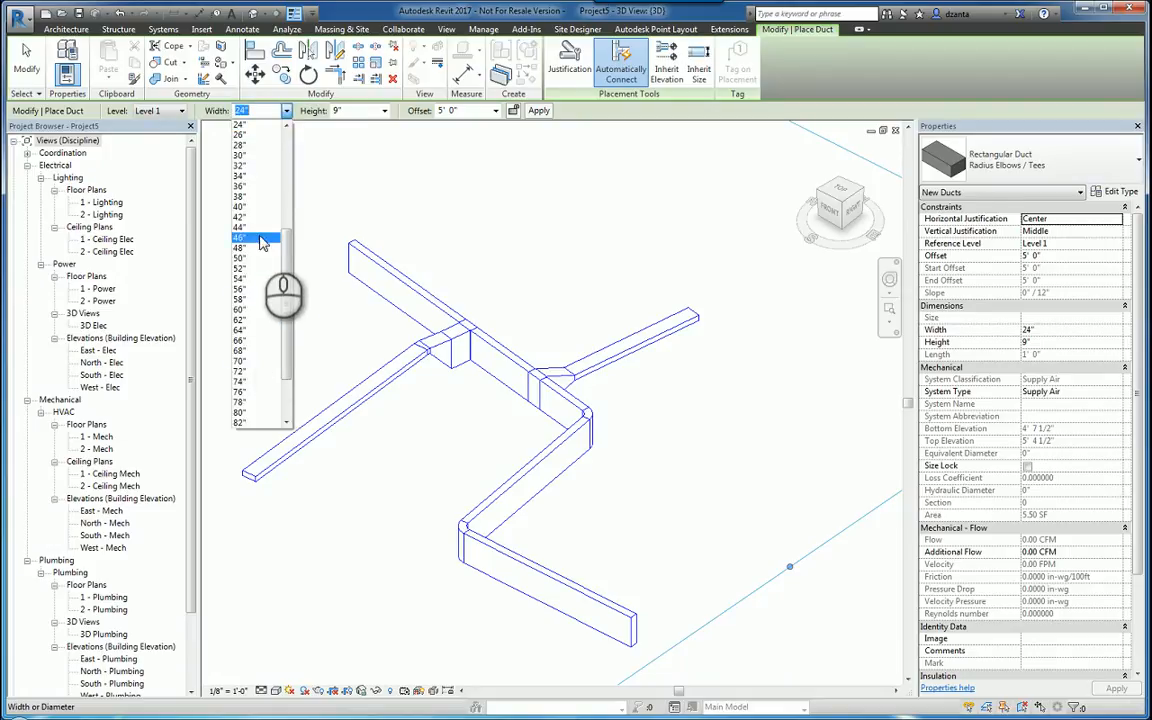
pyautogui.click(258, 300)
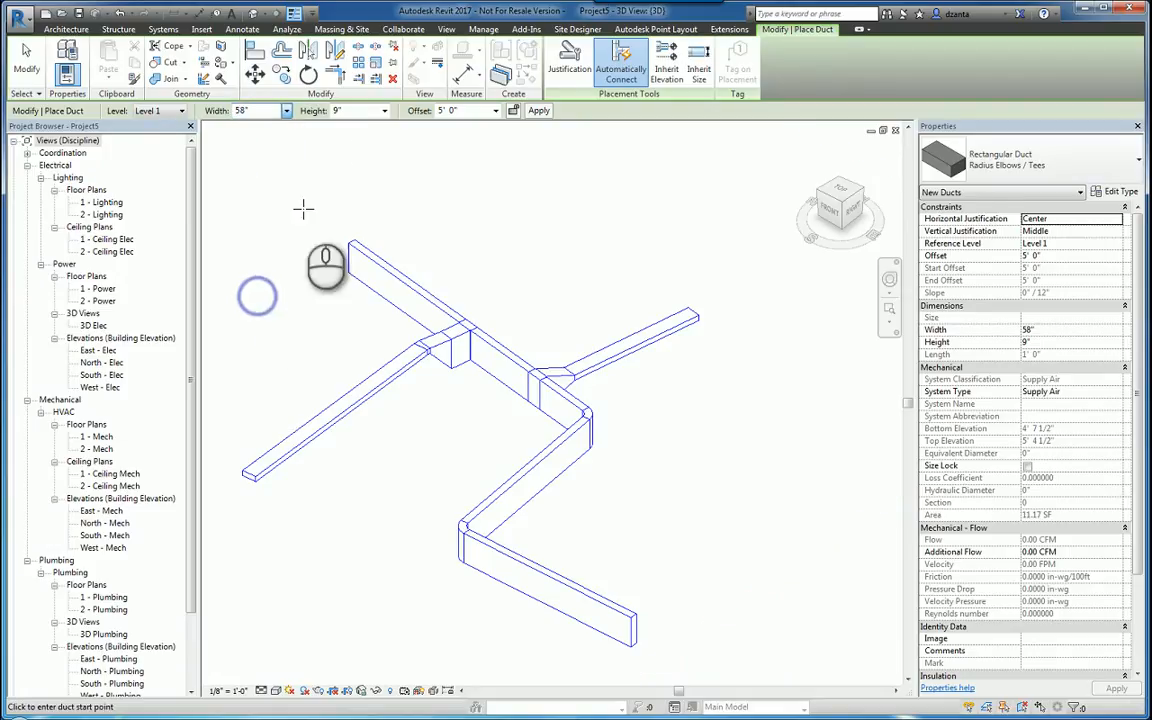
pyautogui.click(384, 111)
pyautogui.click(345, 156)
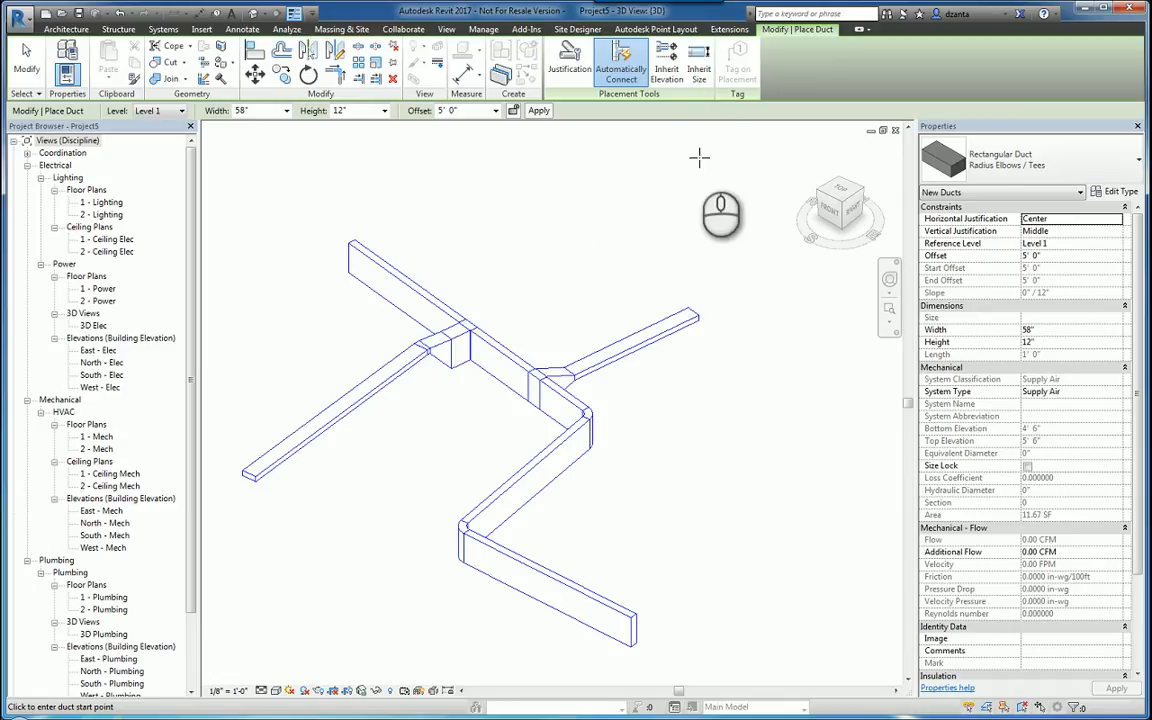
# Step: Try to draw a 58" x 12" branch about 26' 6" long from the main run's middle segment, then one from its opposite side
pyautogui.click(529, 472)
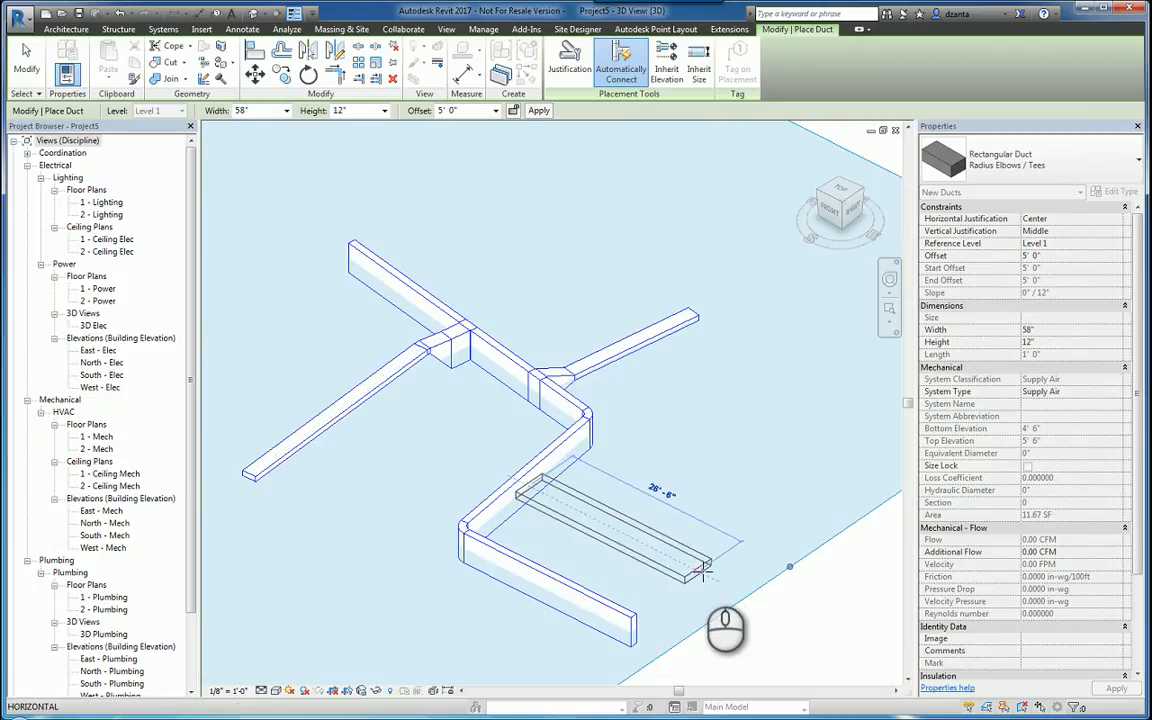
pyautogui.click(703, 575)
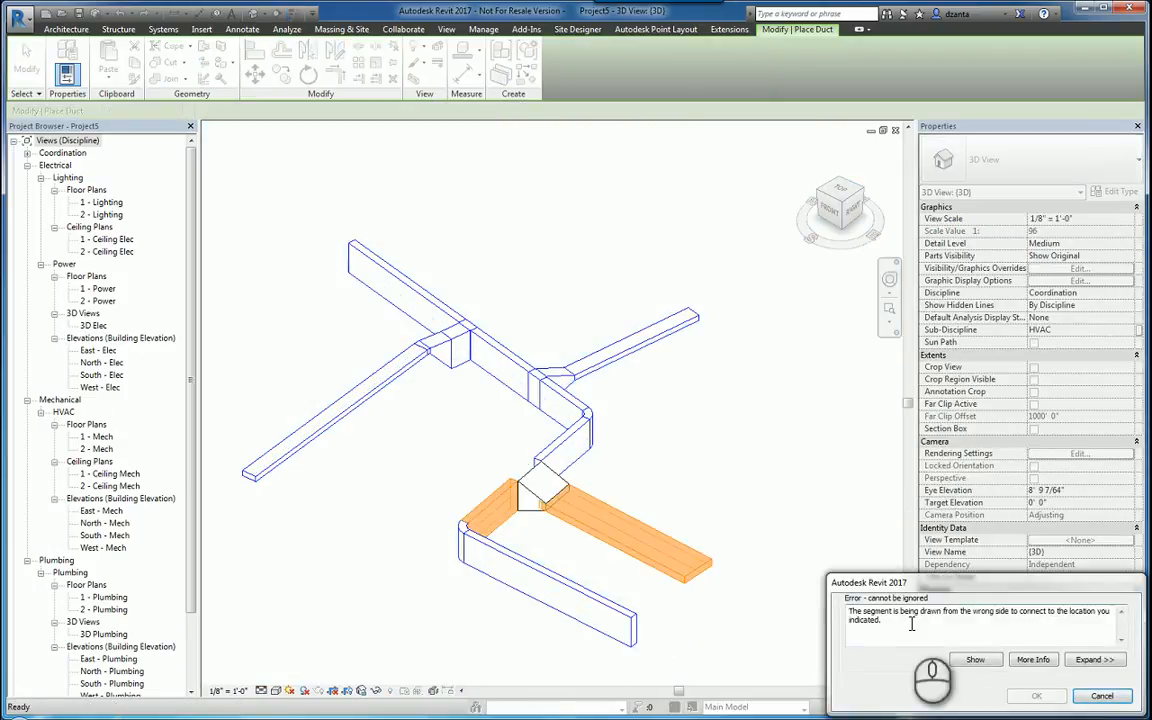
pyautogui.click(1101, 697)
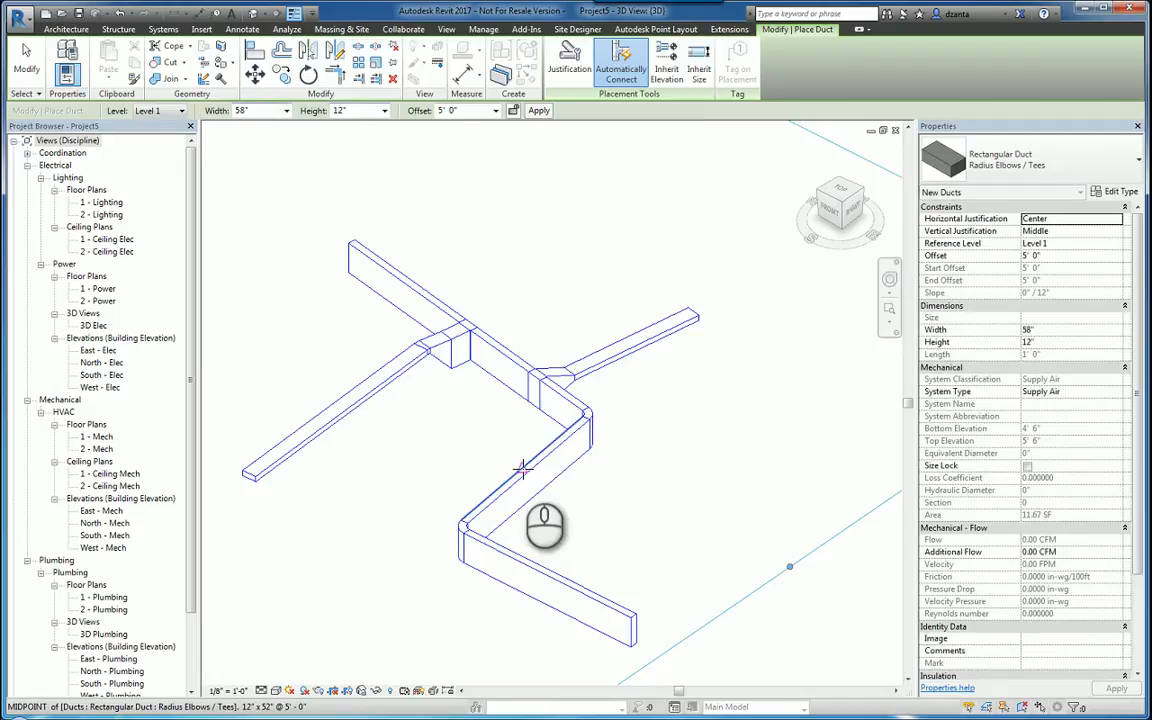
pyautogui.click(527, 470)
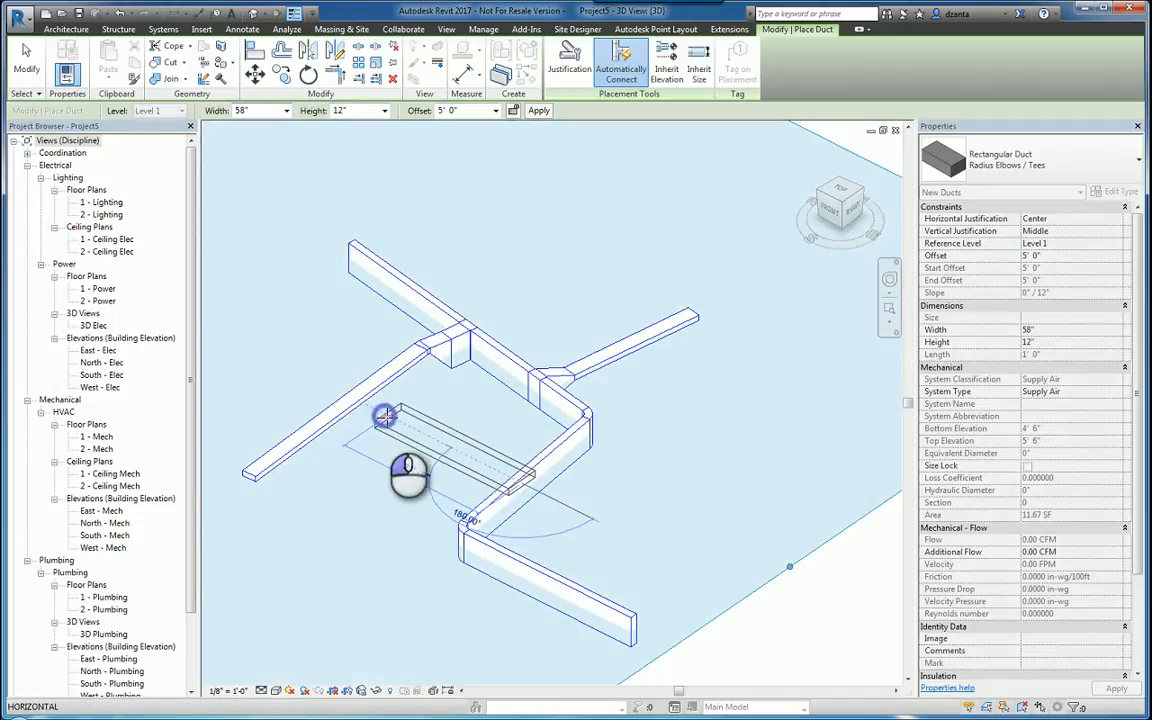
pyautogui.click(384, 416)
pyautogui.press('Escape')
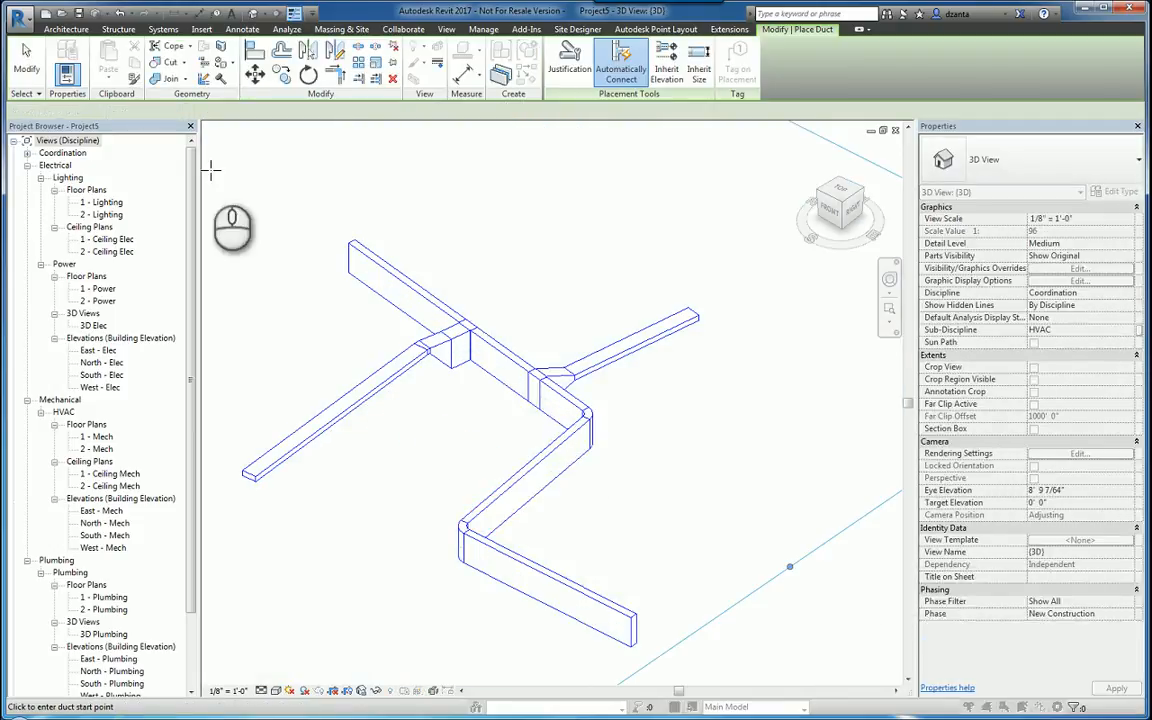
# Step: Set the duct width to 40" and draw a 12" high branch about 29' long, perpendicular from the first segment near its open end
pyautogui.click(287, 110)
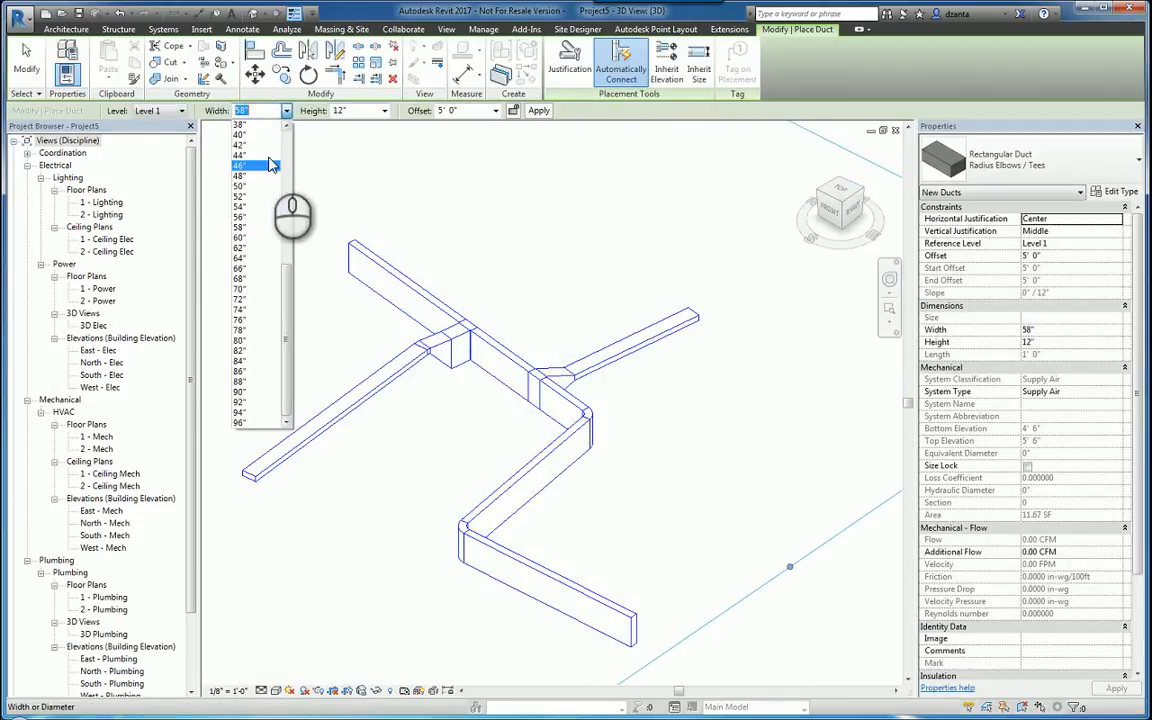
pyautogui.click(260, 133)
pyautogui.click(409, 277)
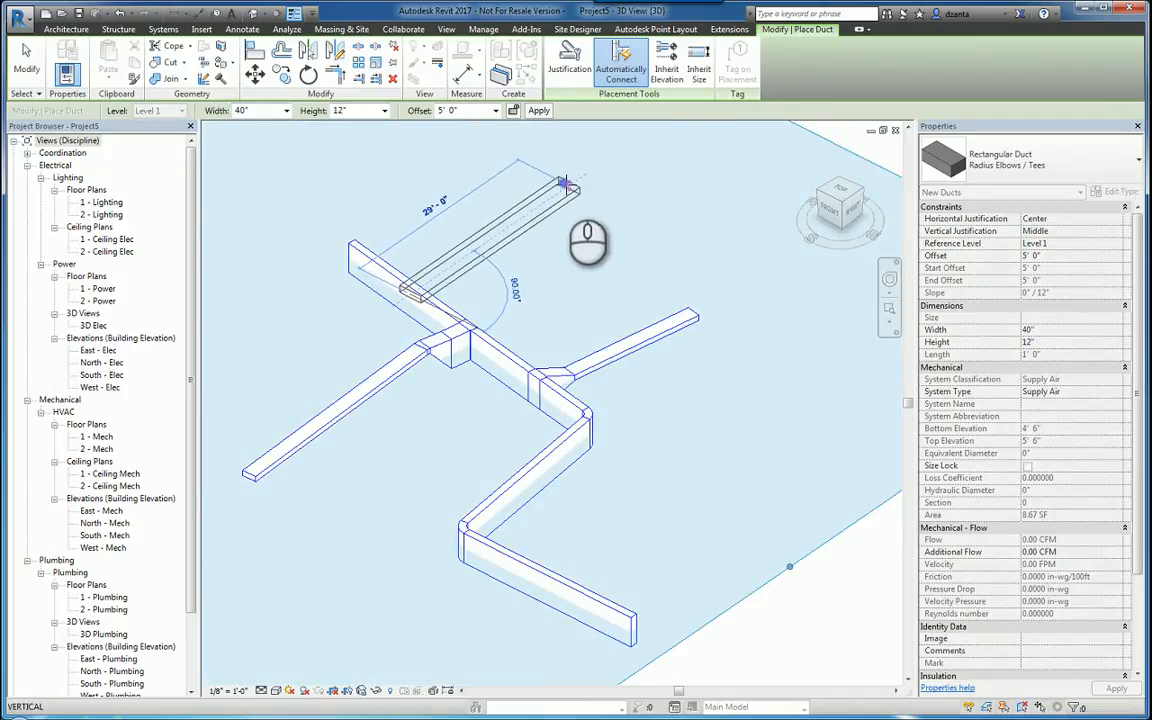
pyautogui.click(564, 184)
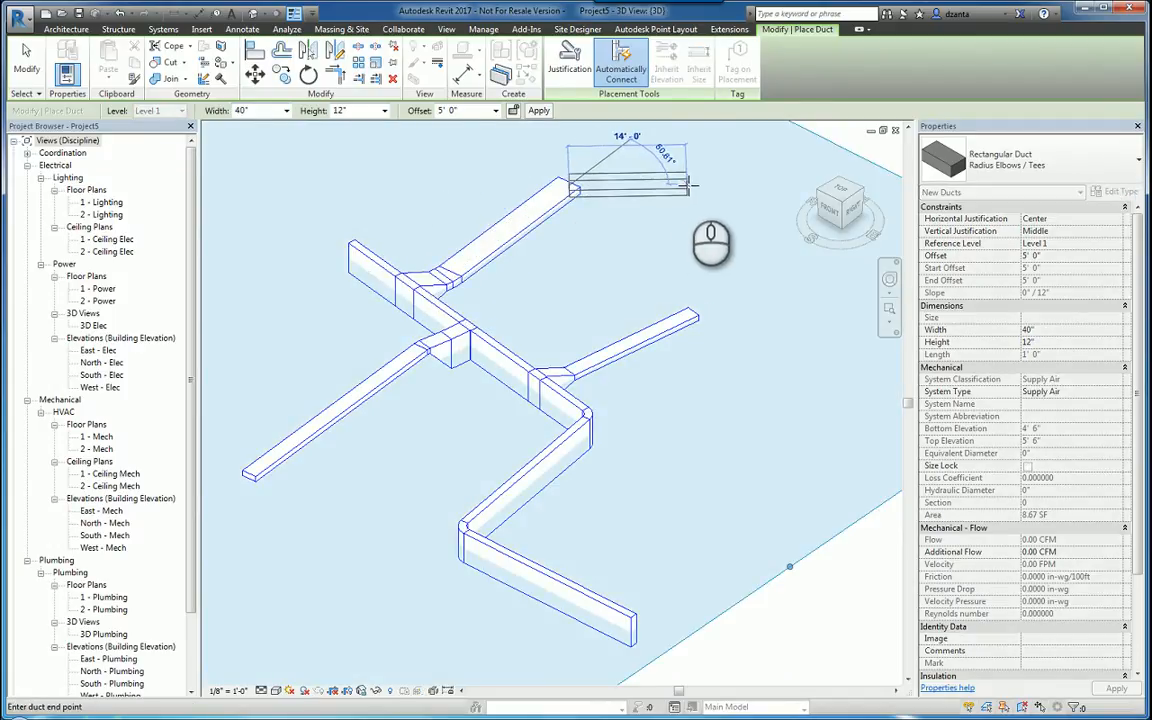
pyautogui.press('Escape')
pyautogui.press('Escape')
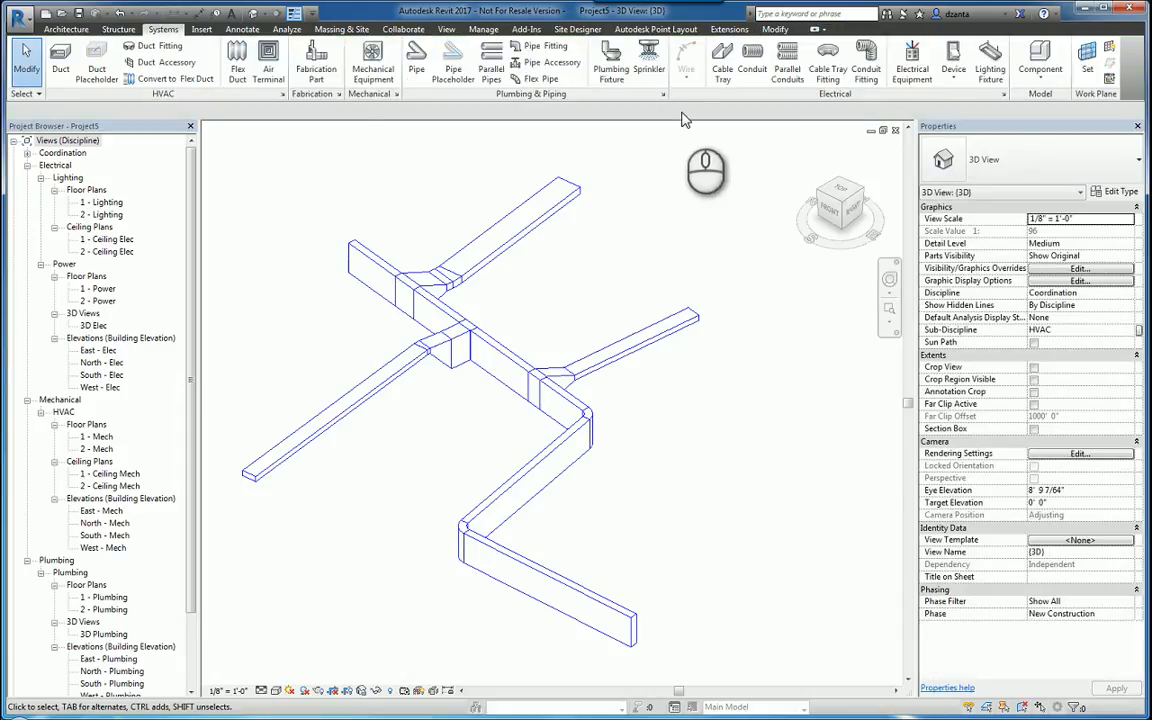
# Step: Compare the size of the main run's open-end section with that of the branch nearest to it
pyautogui.click(61, 60)
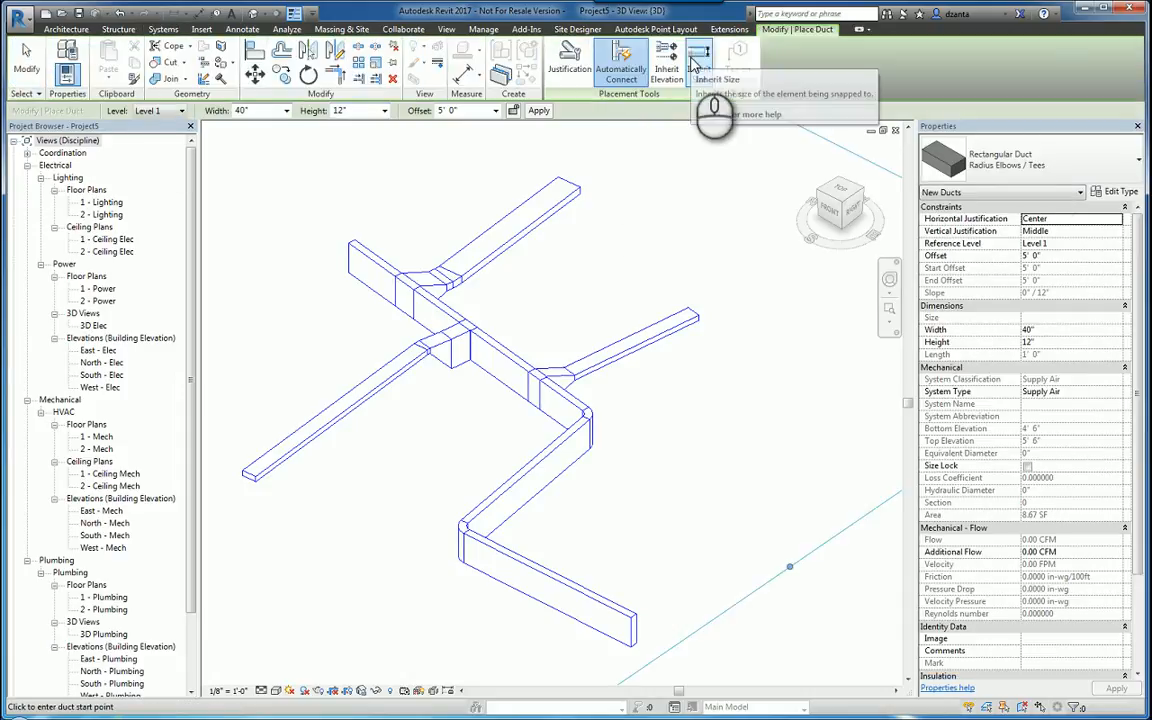
pyautogui.press('Escape')
pyautogui.click(371, 257)
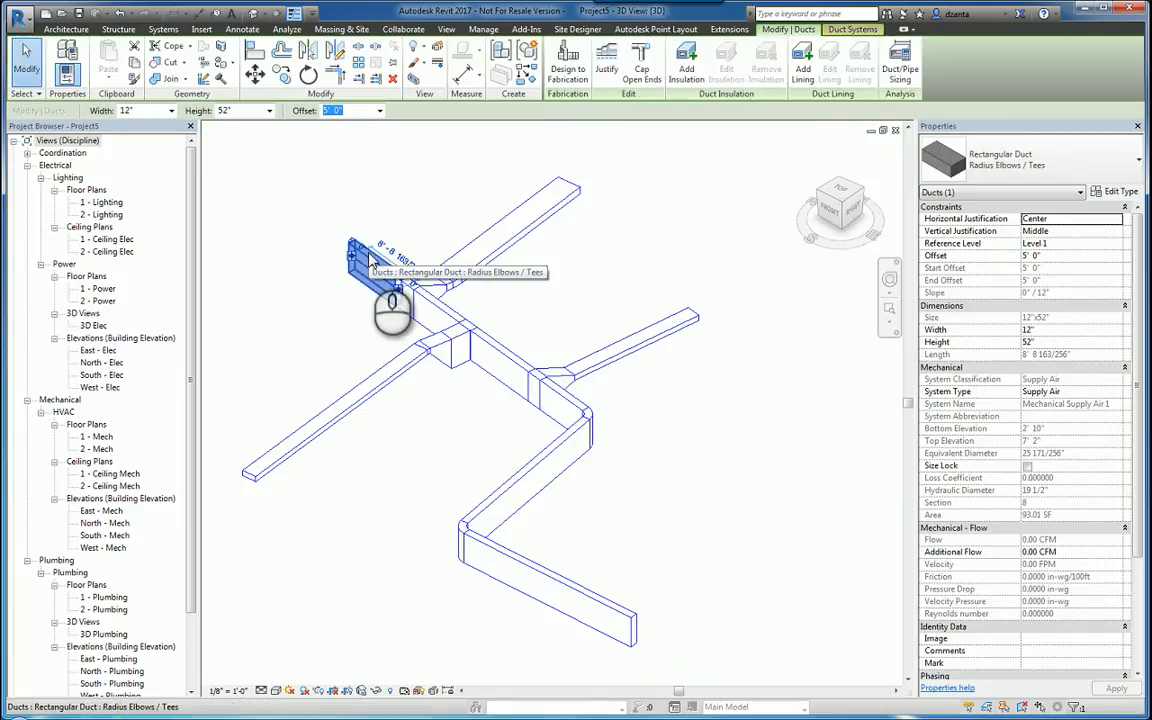
pyautogui.press('Escape')
pyautogui.click(503, 252)
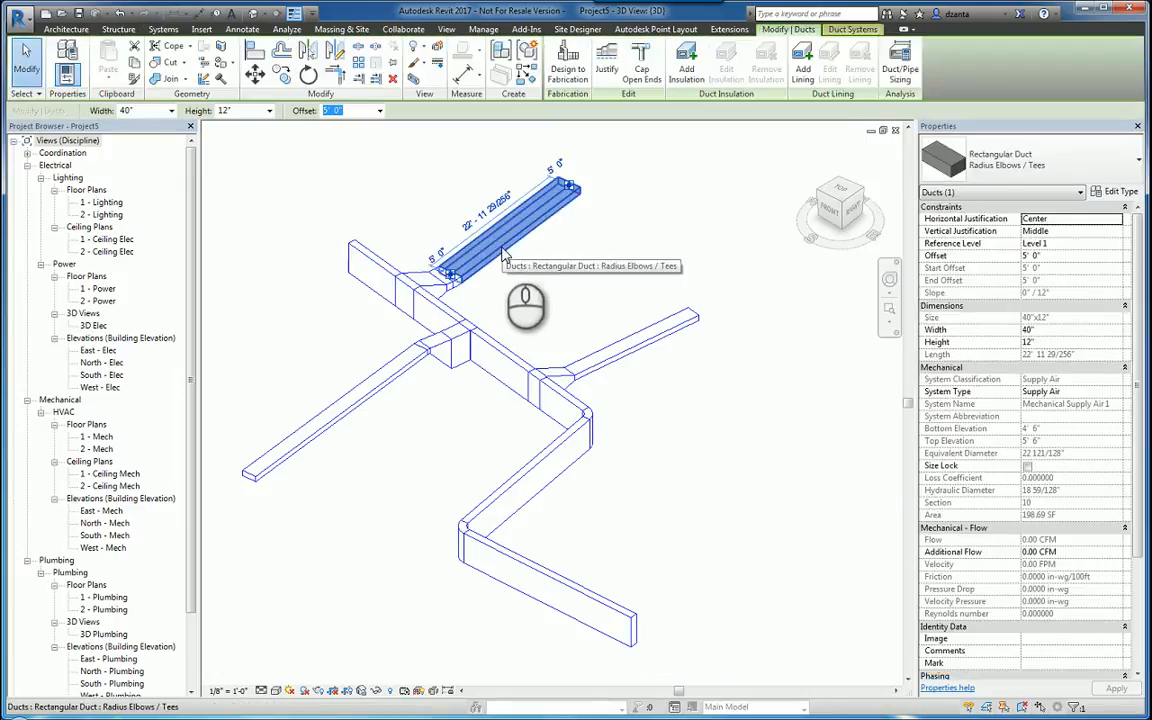
pyautogui.press('Escape')
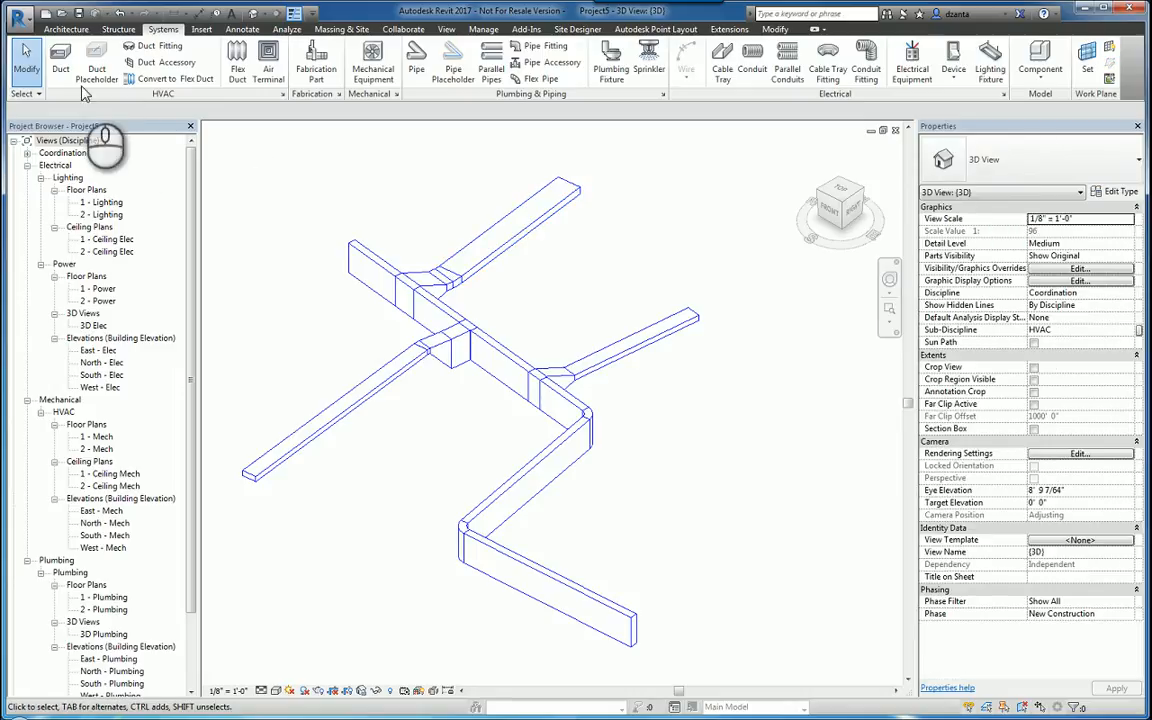
# Step: Turn on Inherit Size and draw a branch about 39' long, perpendicular from the first segment between the two branches on the same side
pyautogui.click(62, 64)
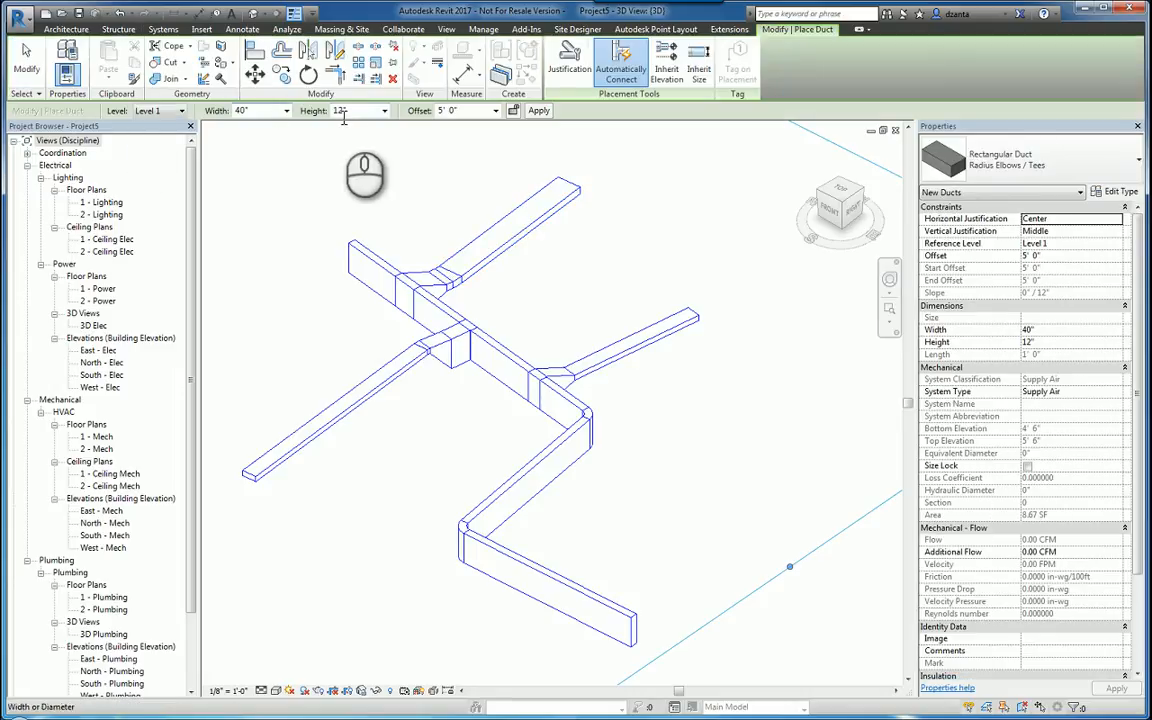
pyautogui.click(697, 78)
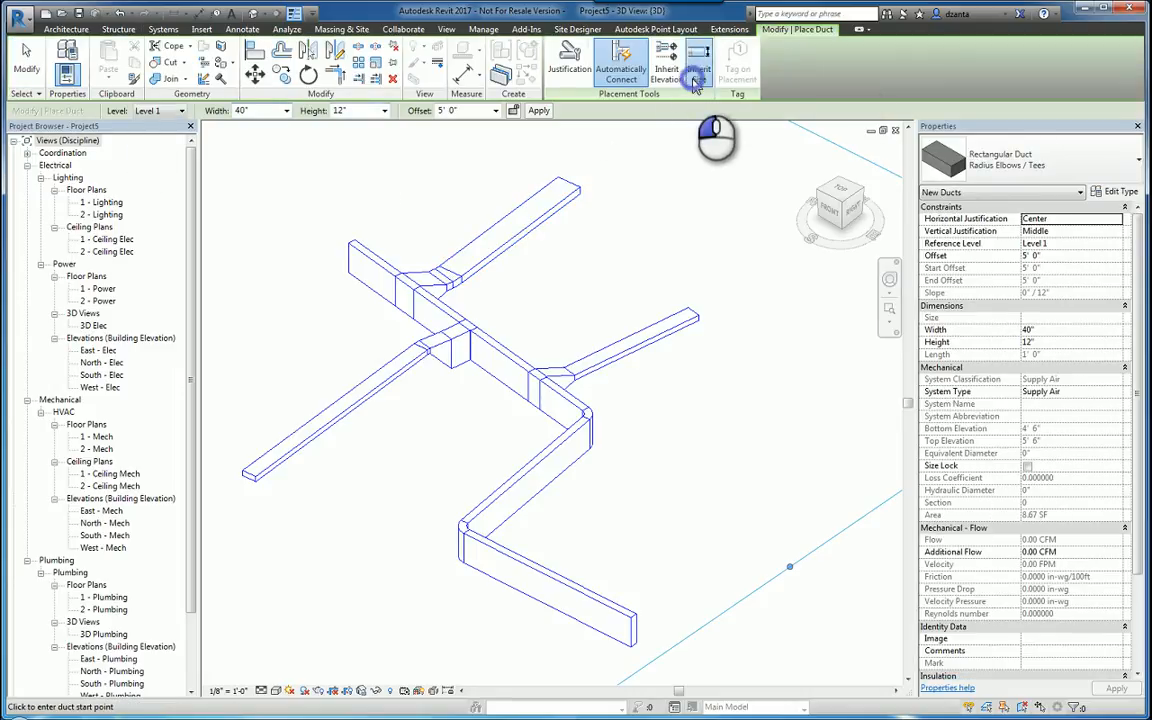
pyautogui.click(495, 352)
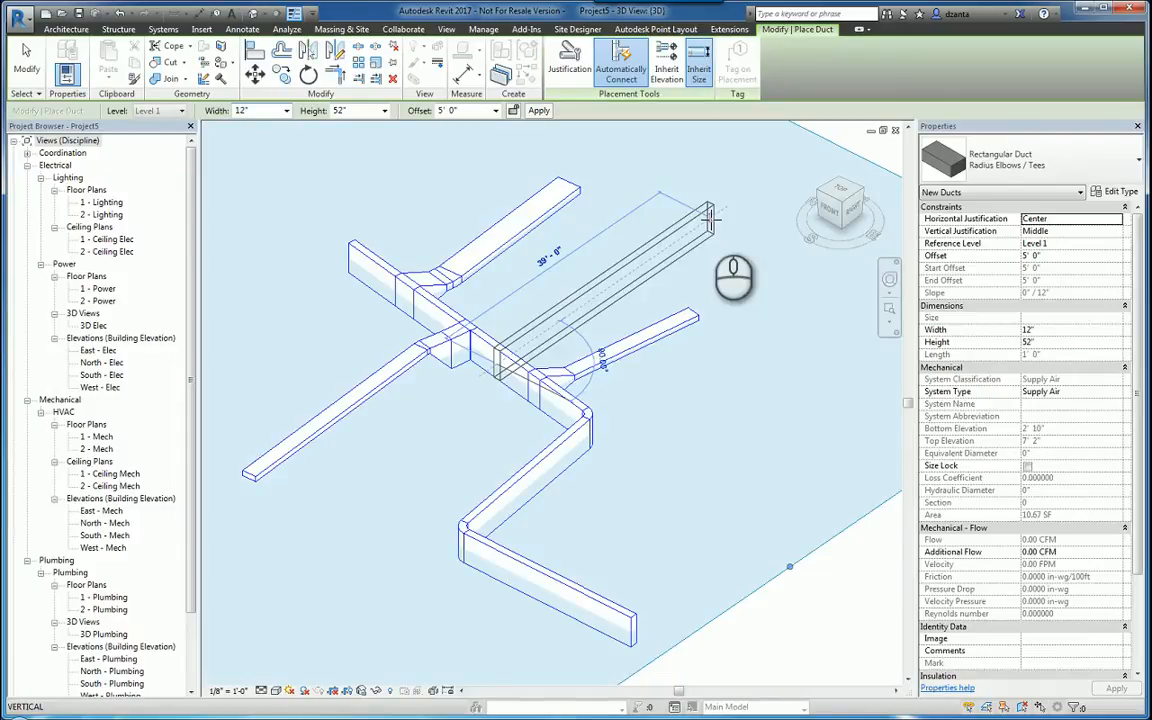
pyautogui.click(712, 214)
pyautogui.press('Escape')
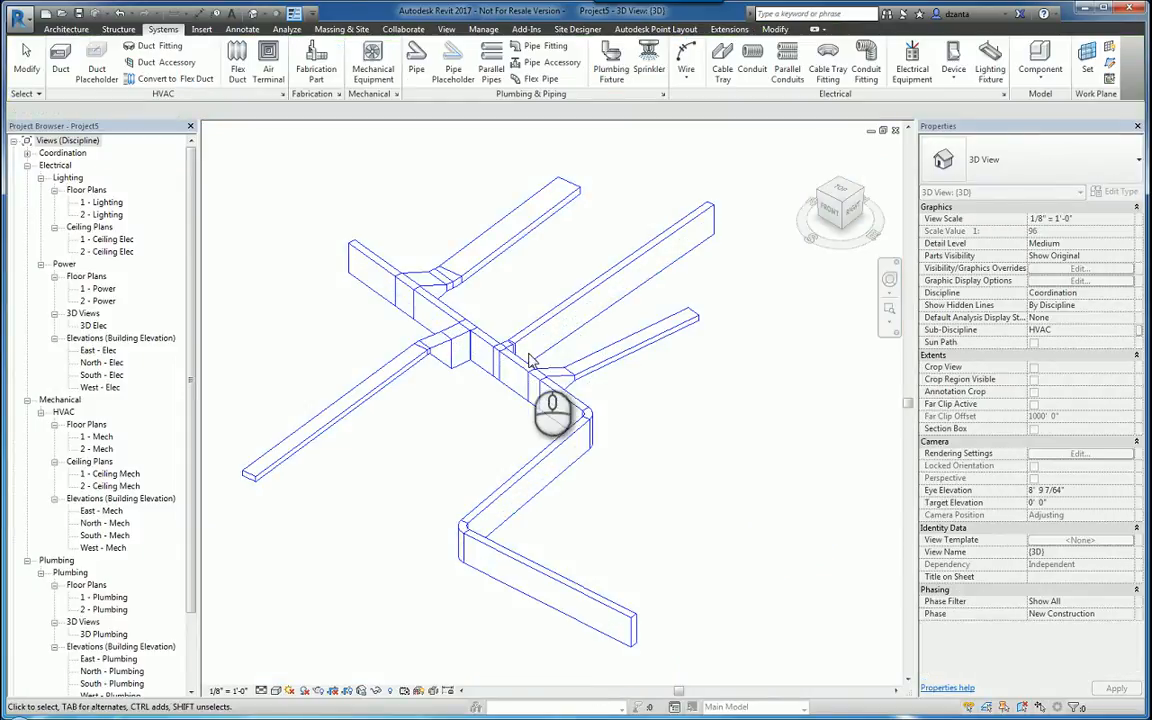
# Step: Compare the size of the main run with that of the branch drawn with Inherit Size
pyautogui.click(524, 367)
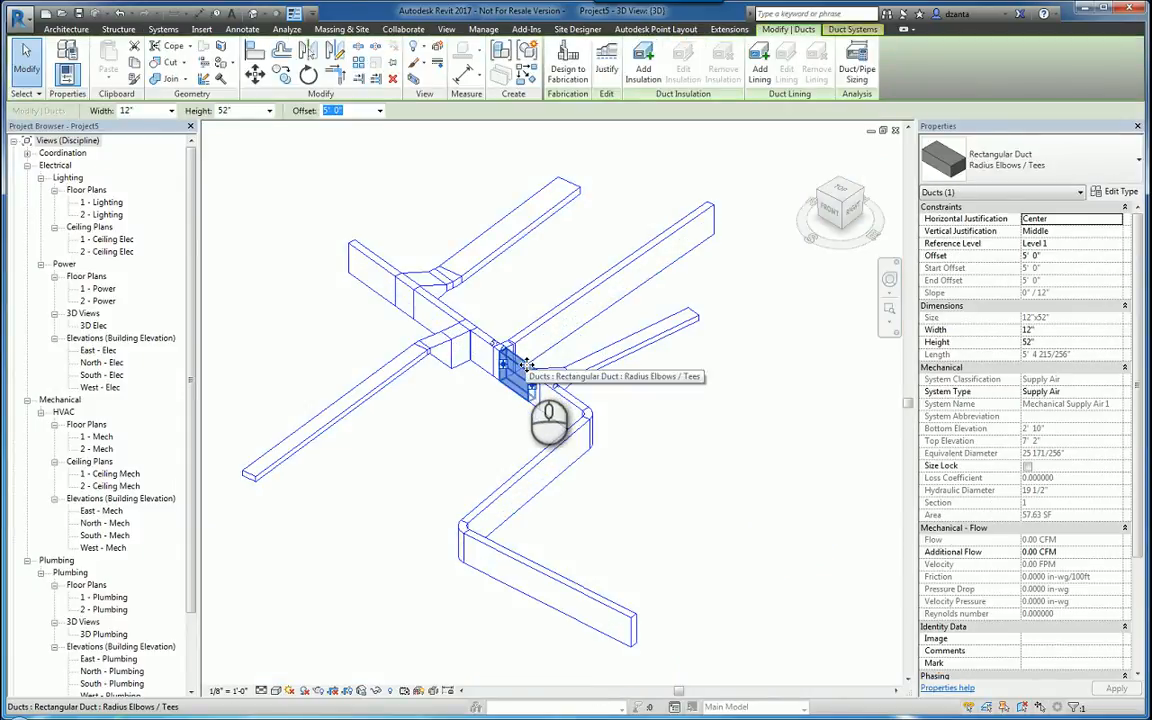
pyautogui.press('Escape')
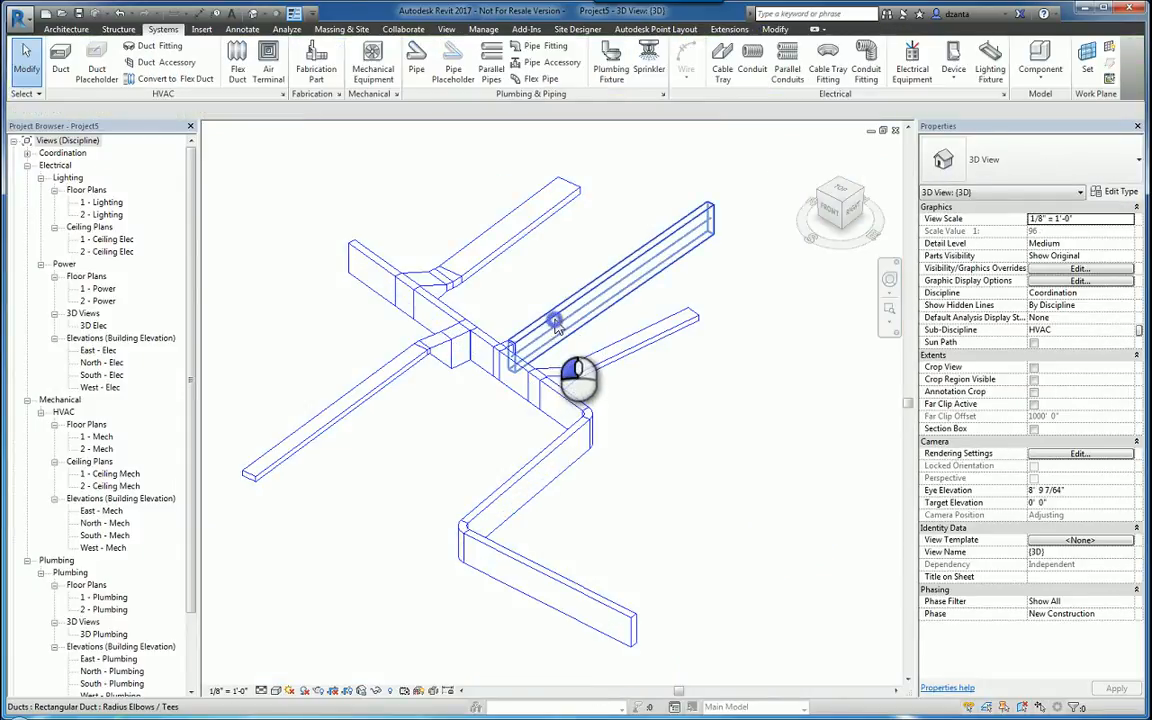
pyautogui.click(557, 328)
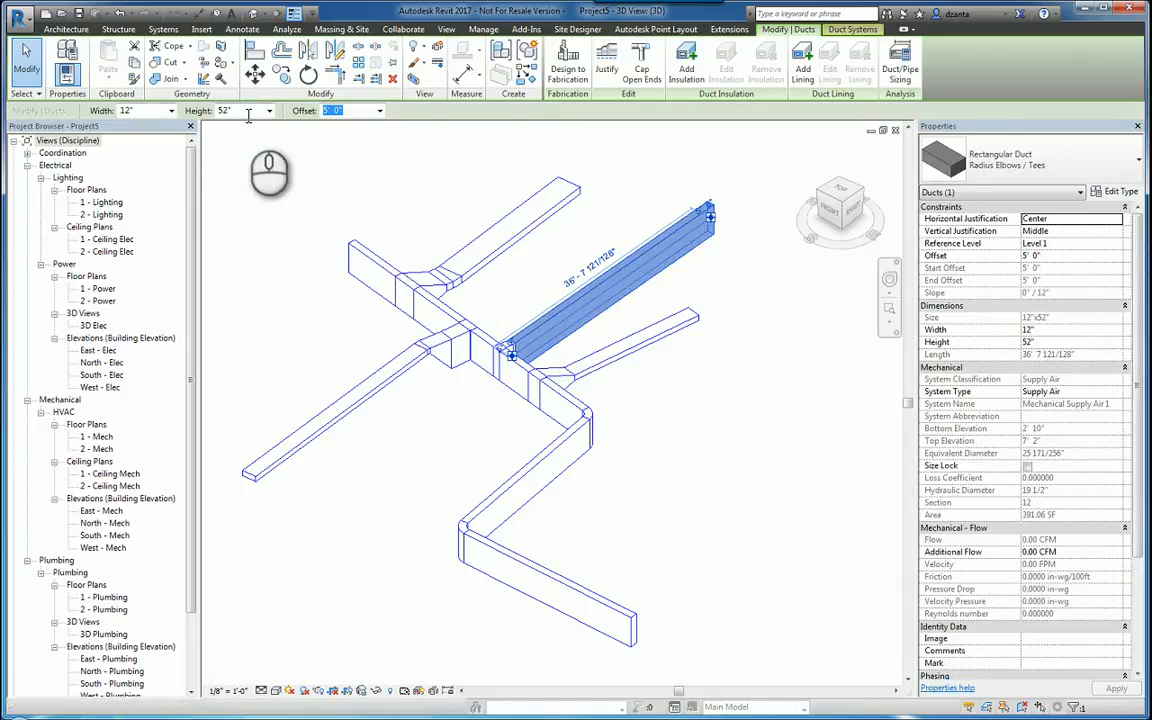
pyautogui.click(390, 168)
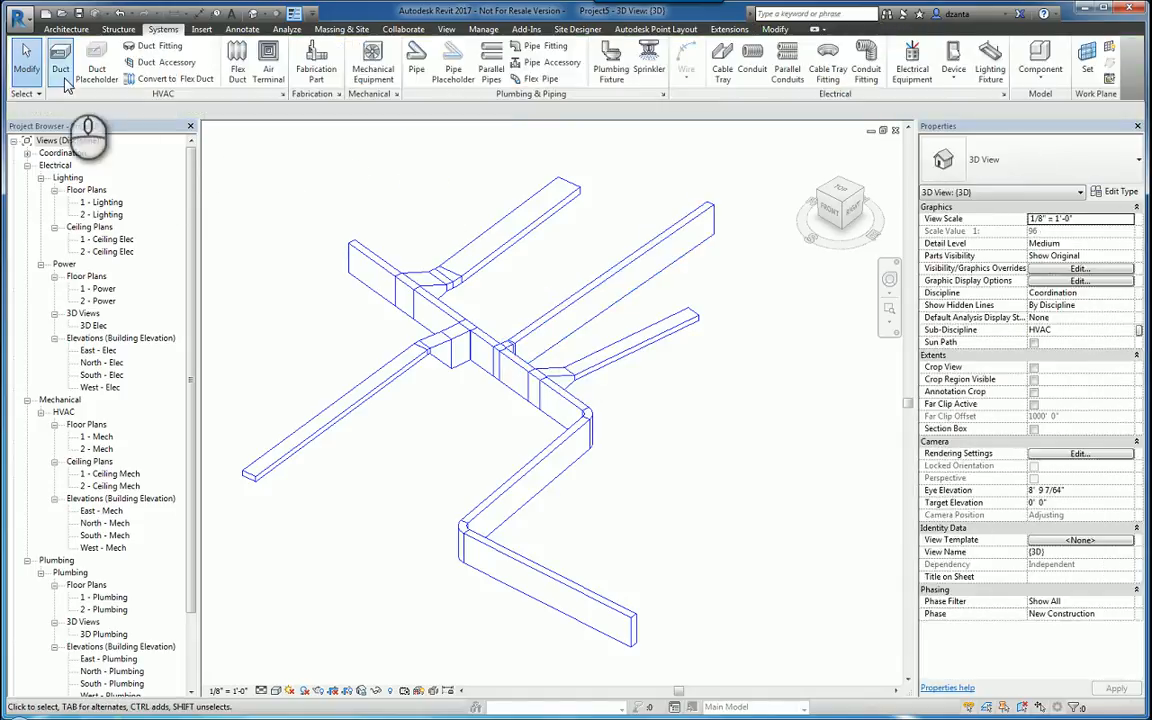
pyautogui.click(58, 62)
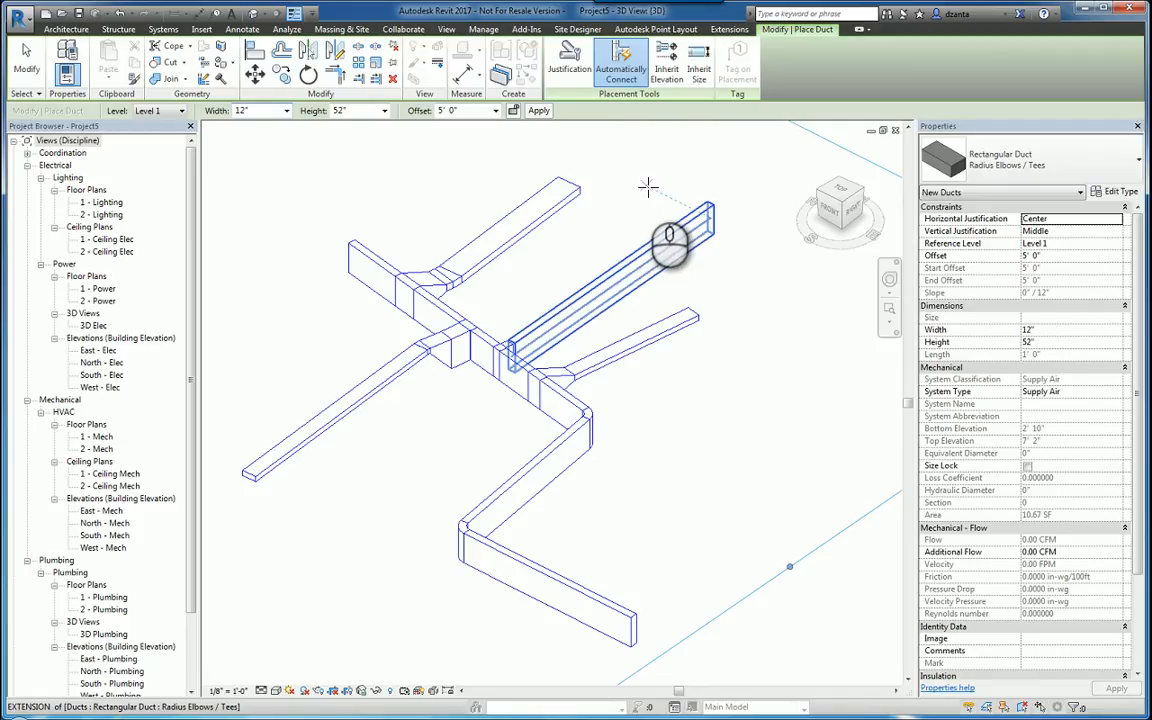
pyautogui.press('Escape')
pyautogui.press('Escape')
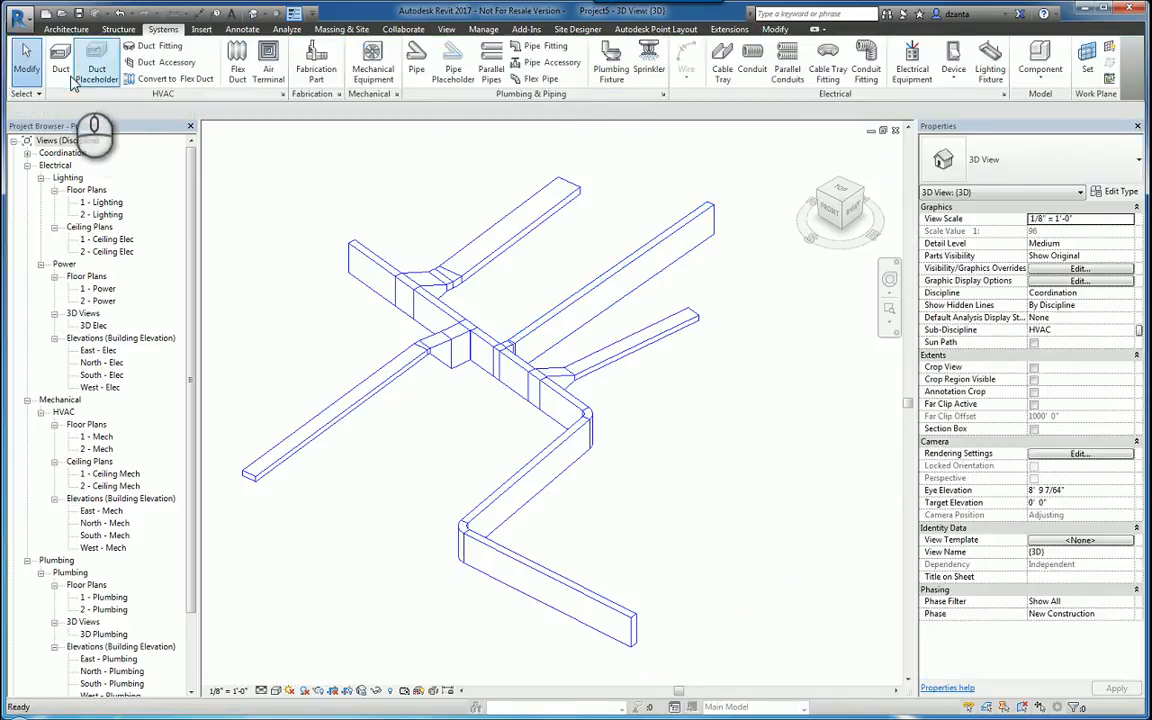
# Step: Review the horizontal and vertical justification options for a new duct and leave the settings without applying changes
pyautogui.click(66, 78)
pyautogui.click(562, 72)
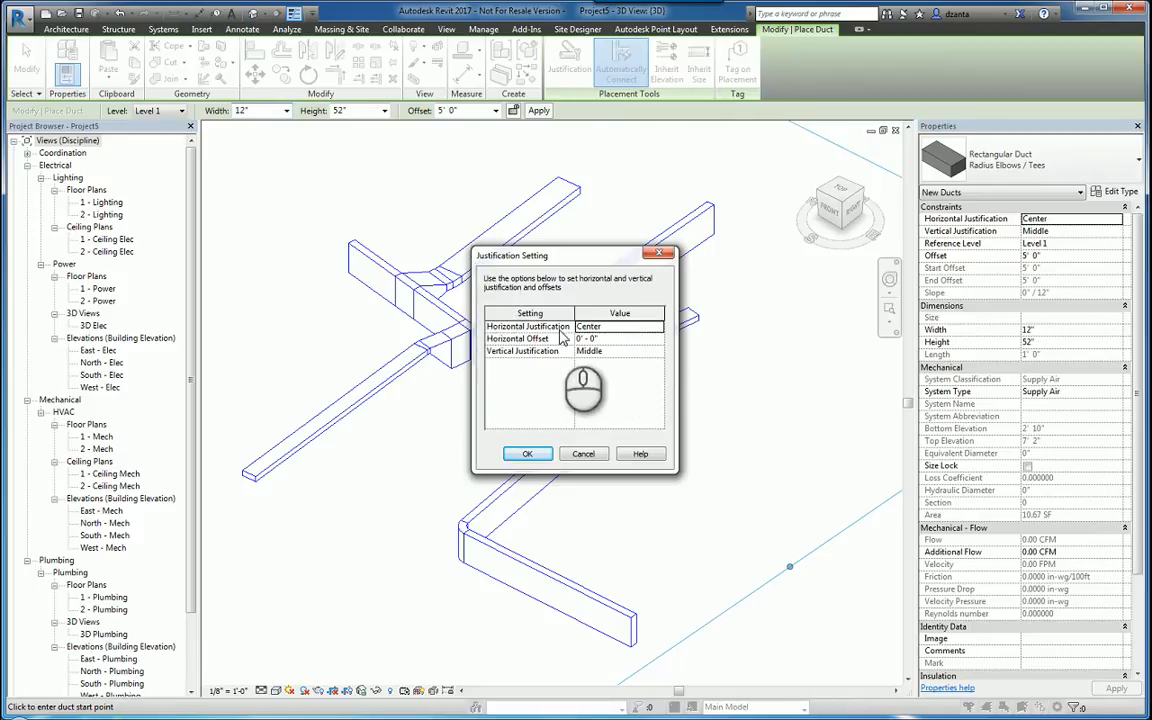
pyautogui.click(627, 326)
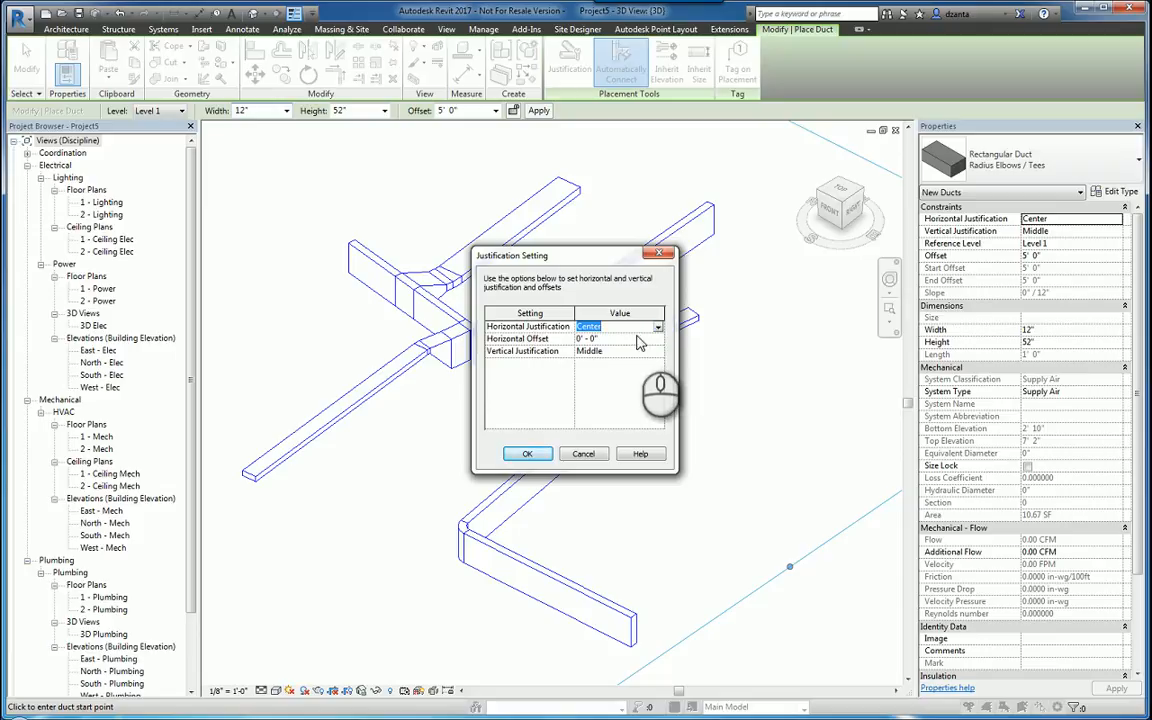
pyautogui.click(659, 352)
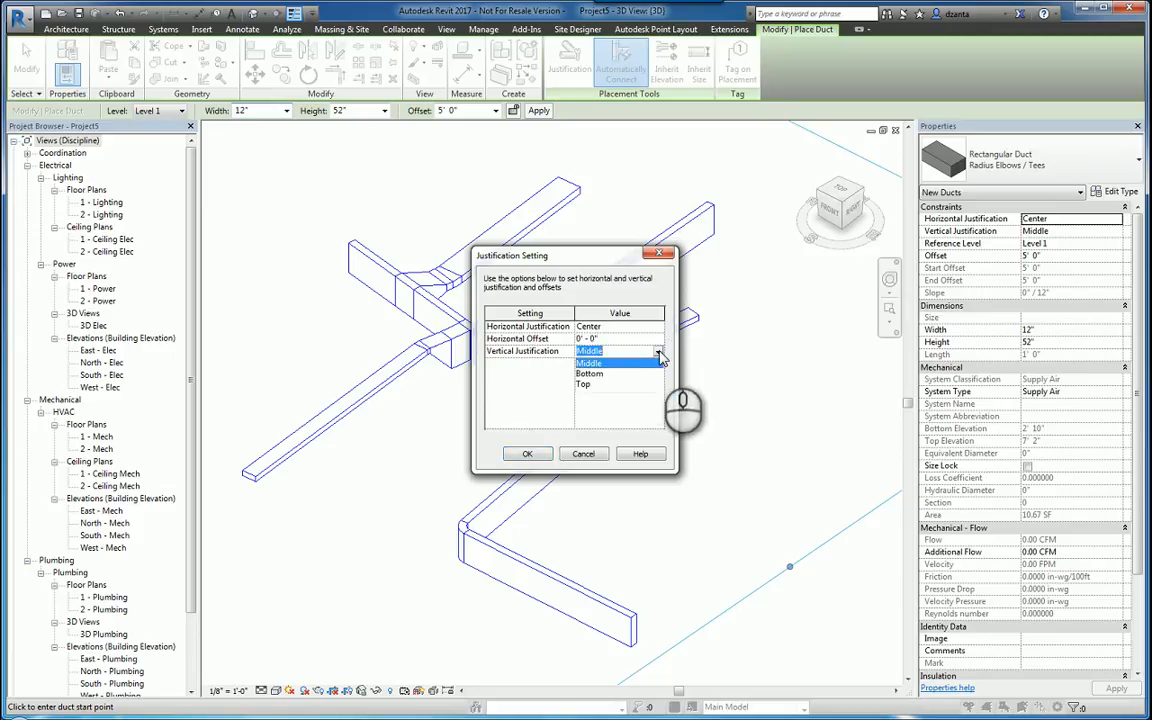
pyautogui.click(597, 455)
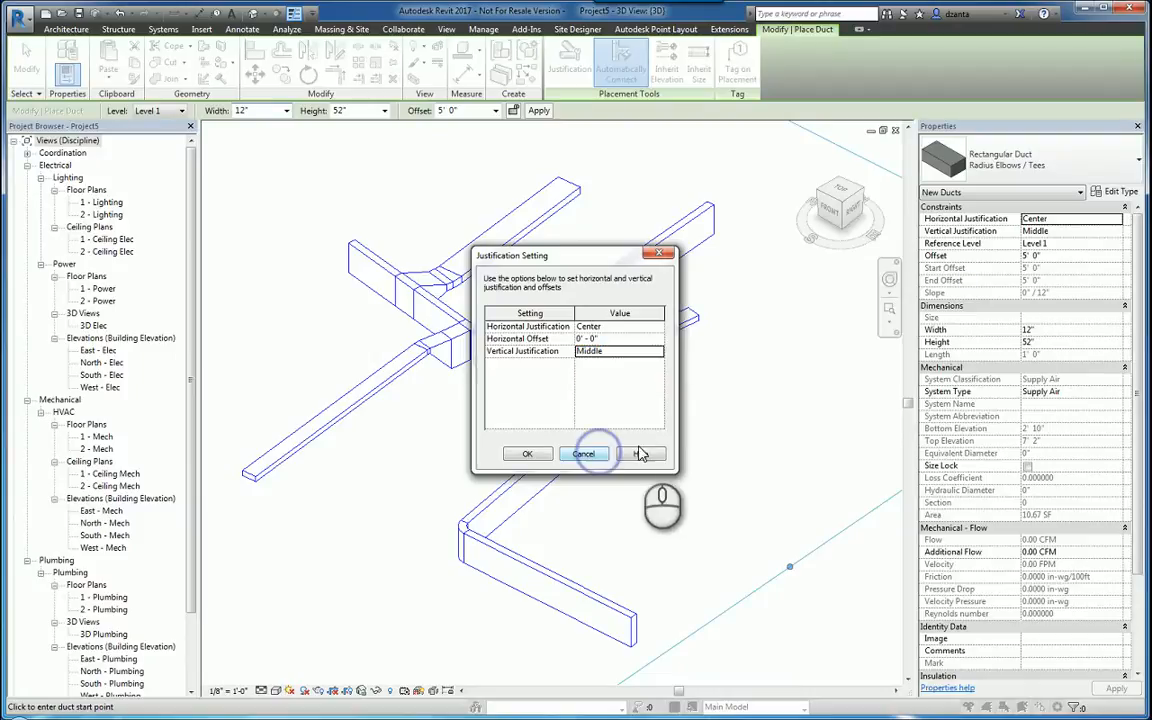